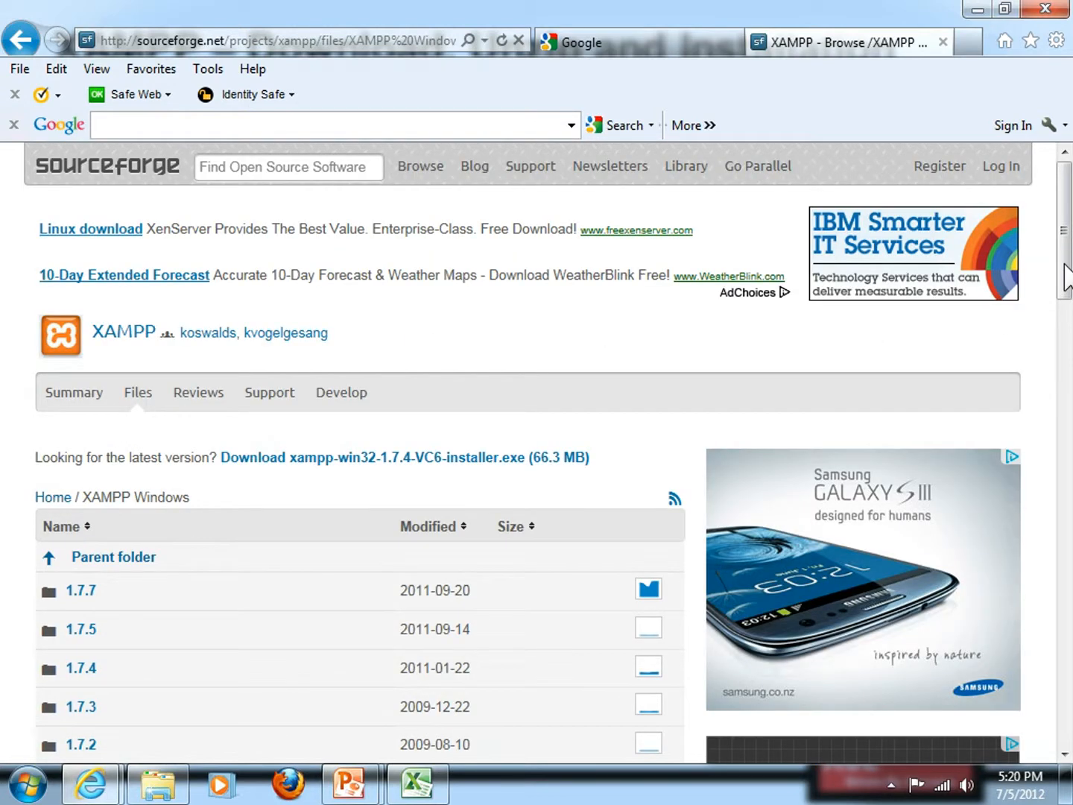
- Open the 1.7.7 release folder on the XAMPP Windows files page and request the xampp-win32-1.7.7-VC9-installer.exe download
{"action": "left_click_drag", "start_coordinate": [1067, 280], "coordinate": [1068, 317]}
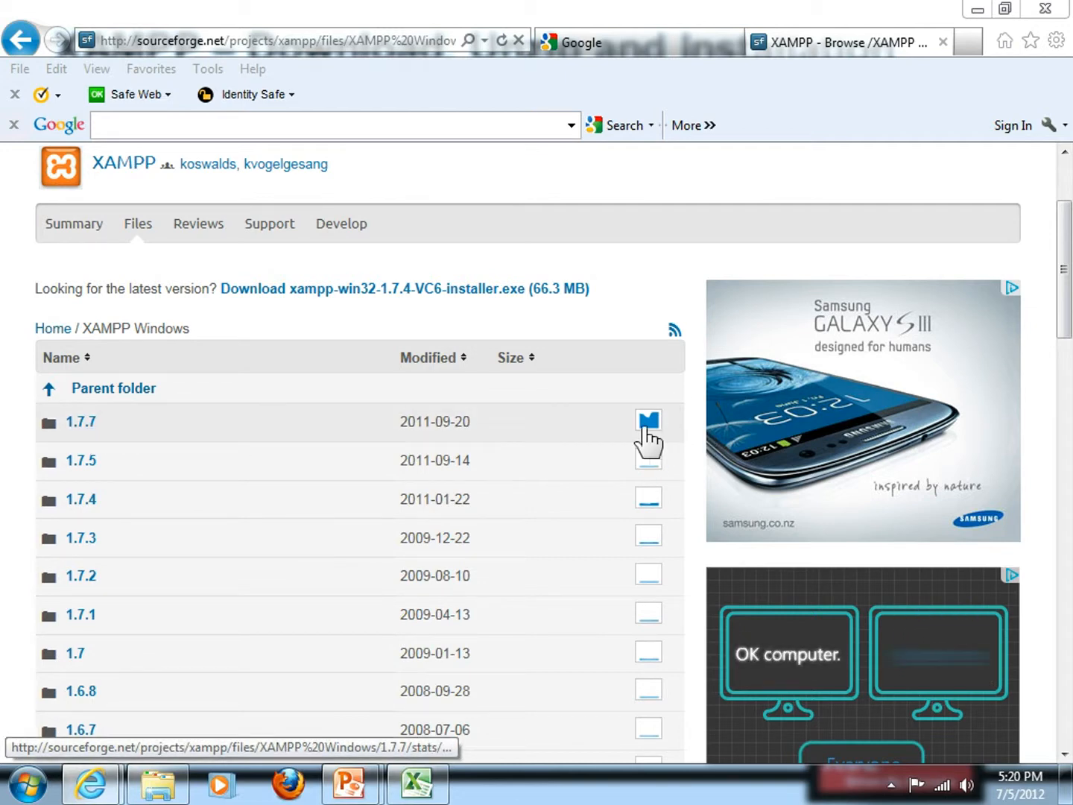
{"action": "left_click", "coordinate": [76, 427]}
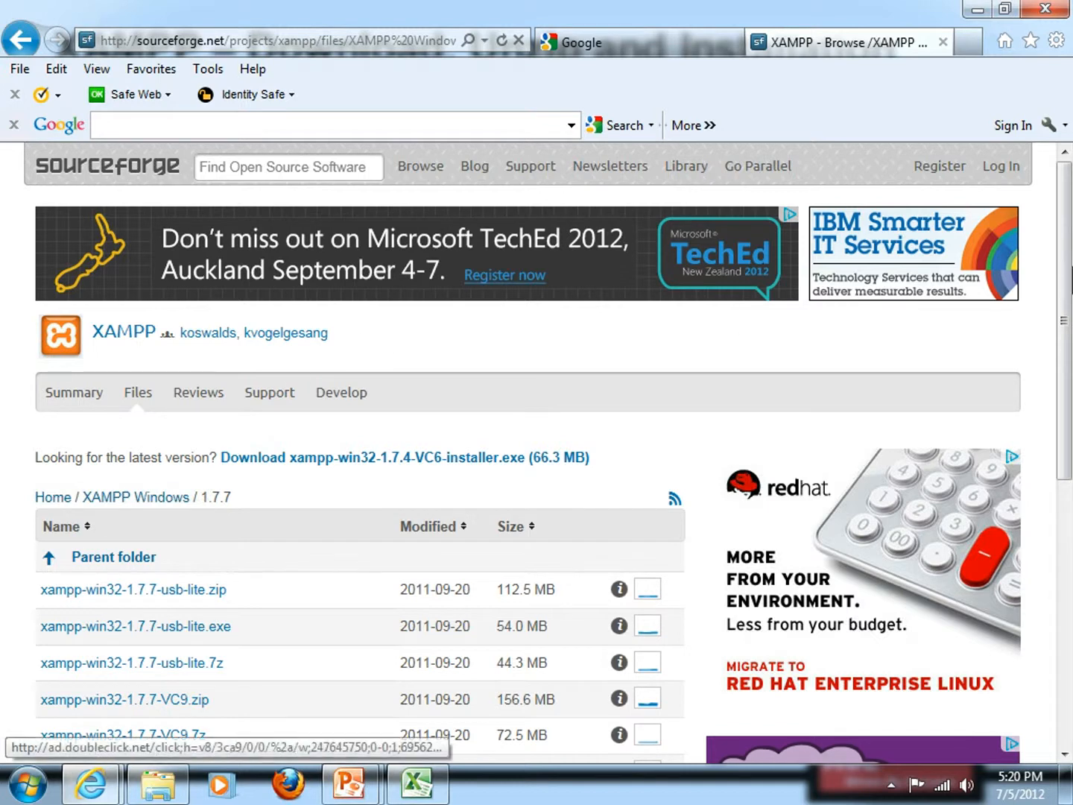
{"action": "left_click_drag", "start_coordinate": [1065, 297], "coordinate": [1069, 455]}
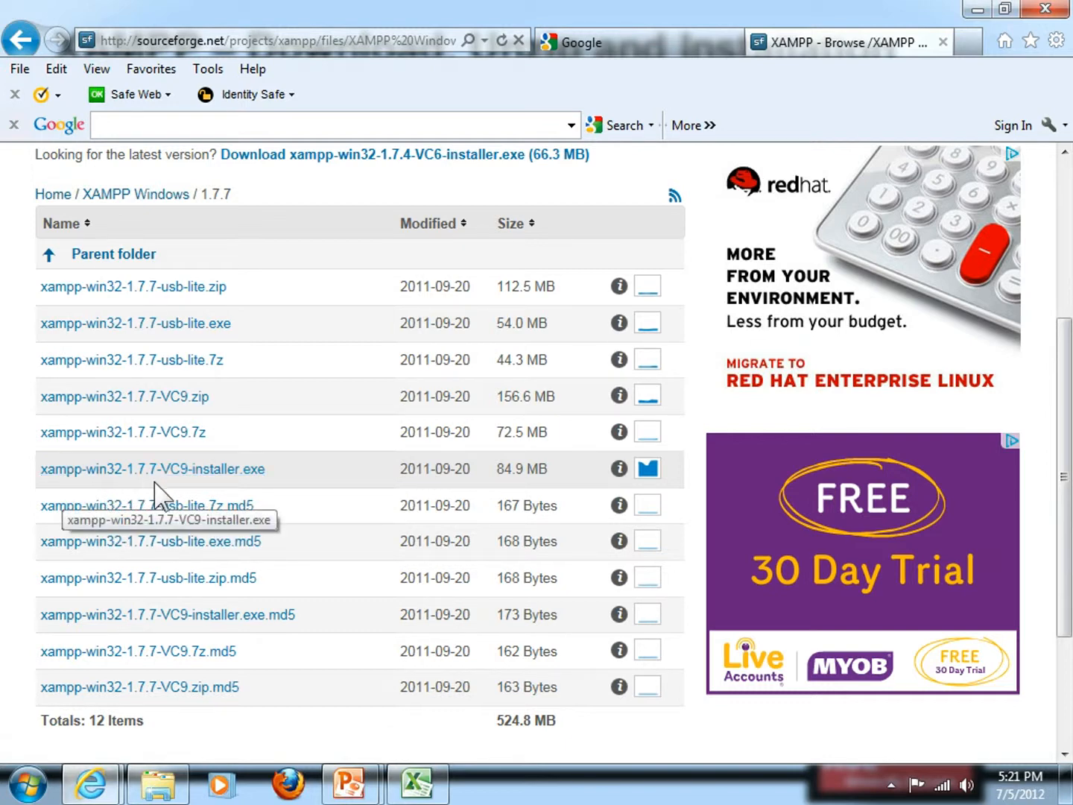
{"action": "left_click", "coordinate": [232, 476]}
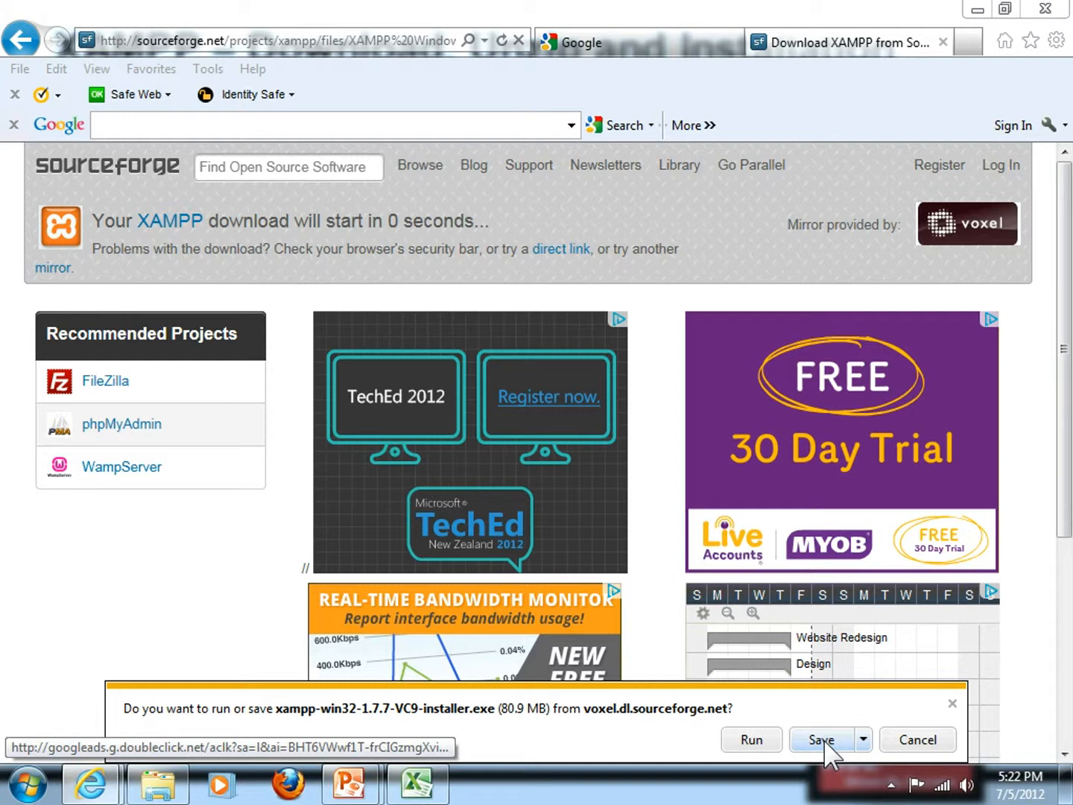
- Save the xampp-win32-1.7.7-VC9-installer.exe download to the computer
{"action": "left_click", "coordinate": [864, 740]}
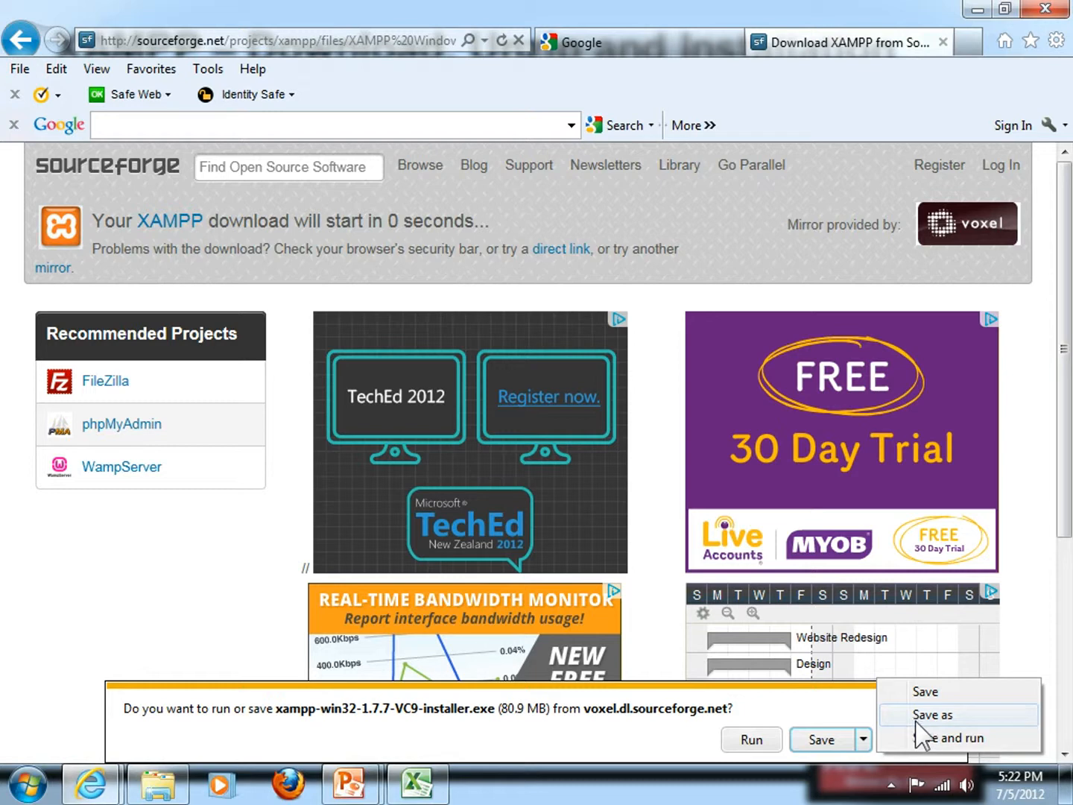
{"action": "left_click", "coordinate": [795, 712]}
{"action": "left_click", "coordinate": [822, 738]}
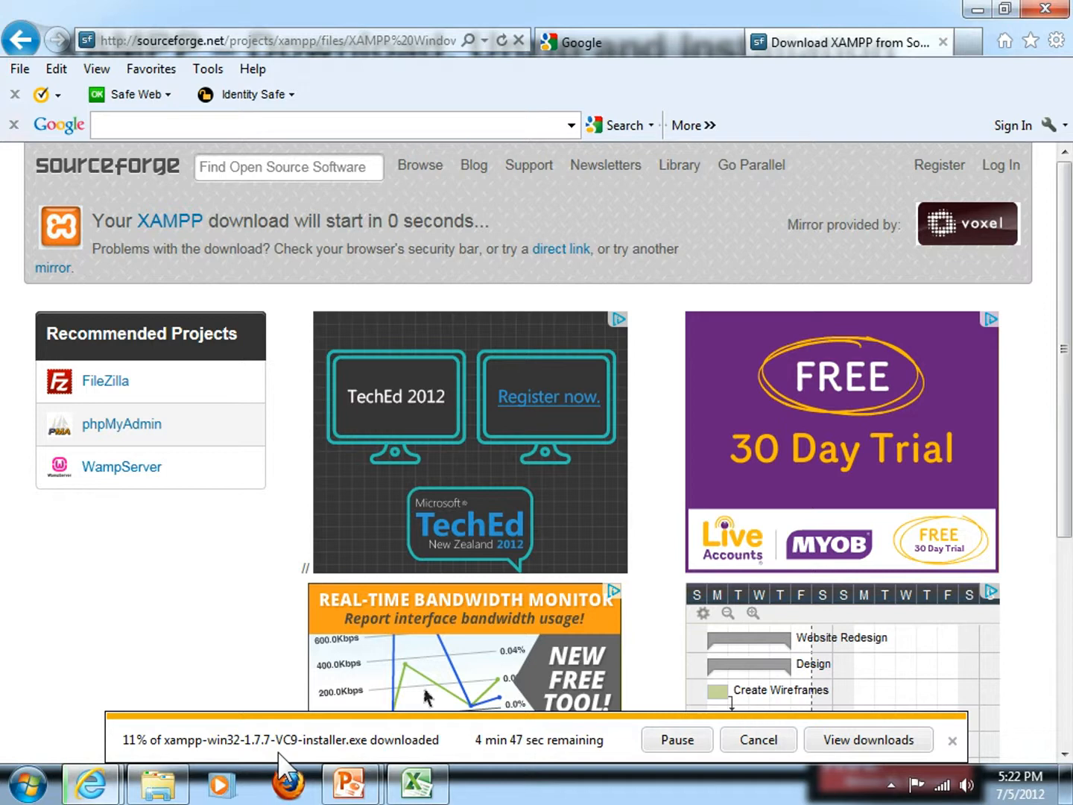
- Review the XAMPP installation steps in the PowerPoint slide show, and return to Internet Explorer
{"action": "mouse_move", "coordinate": [393, 768]}
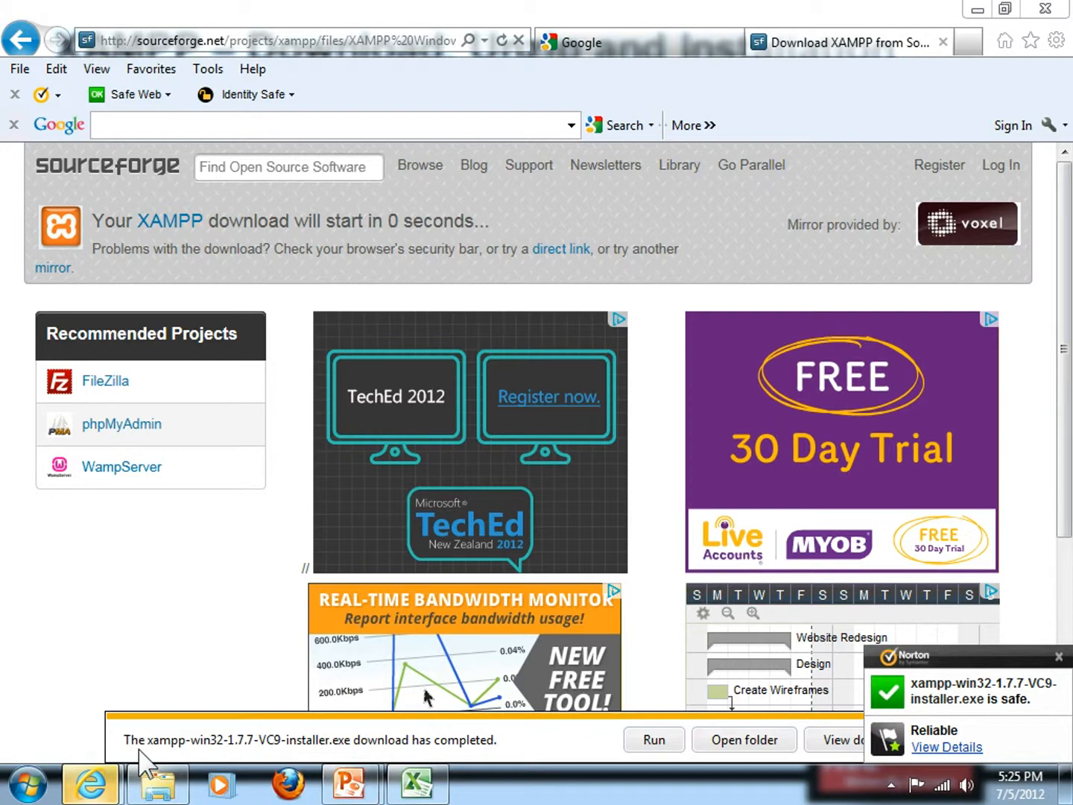
{"action": "mouse_move", "coordinate": [339, 789]}
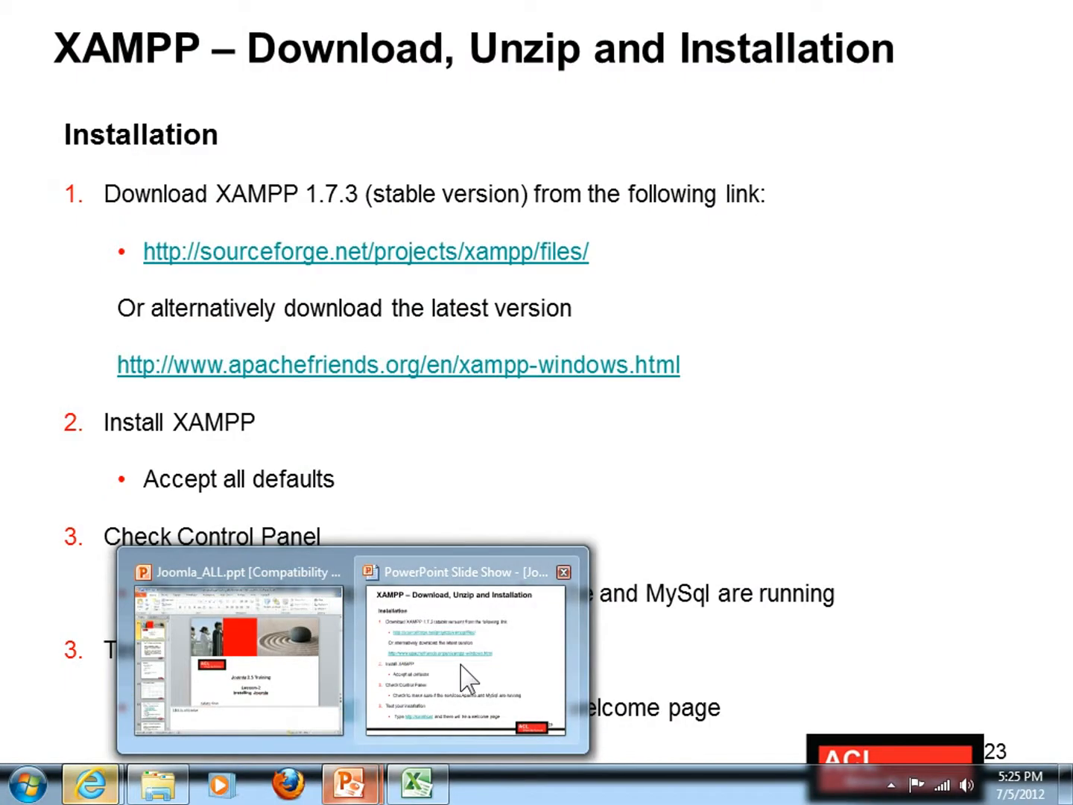
{"action": "left_click", "coordinate": [462, 667]}
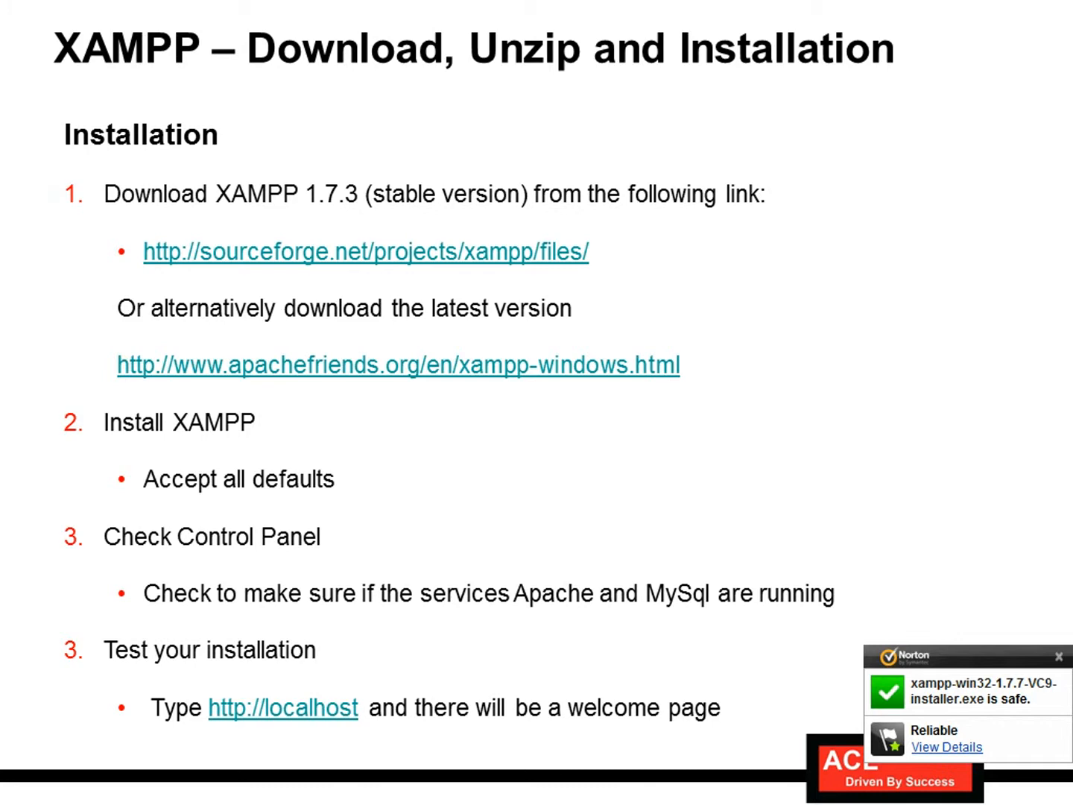
{"action": "key", "text": "alt+Tab"}
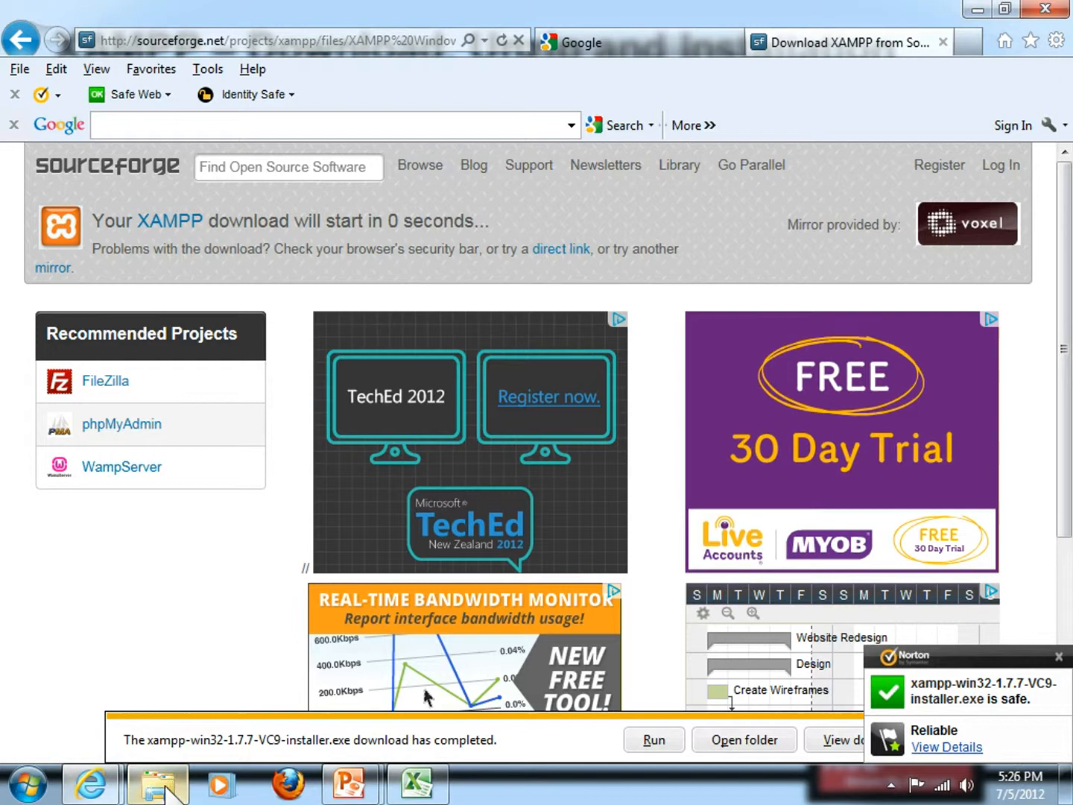
- Switch to Windows Explorer and run xampp-win32-1.7.7-VC9-installer.exe from the Downloads folder, allowing it past the security warning
{"action": "mouse_move", "coordinate": [158, 781]}
{"action": "left_click", "coordinate": [127, 685]}
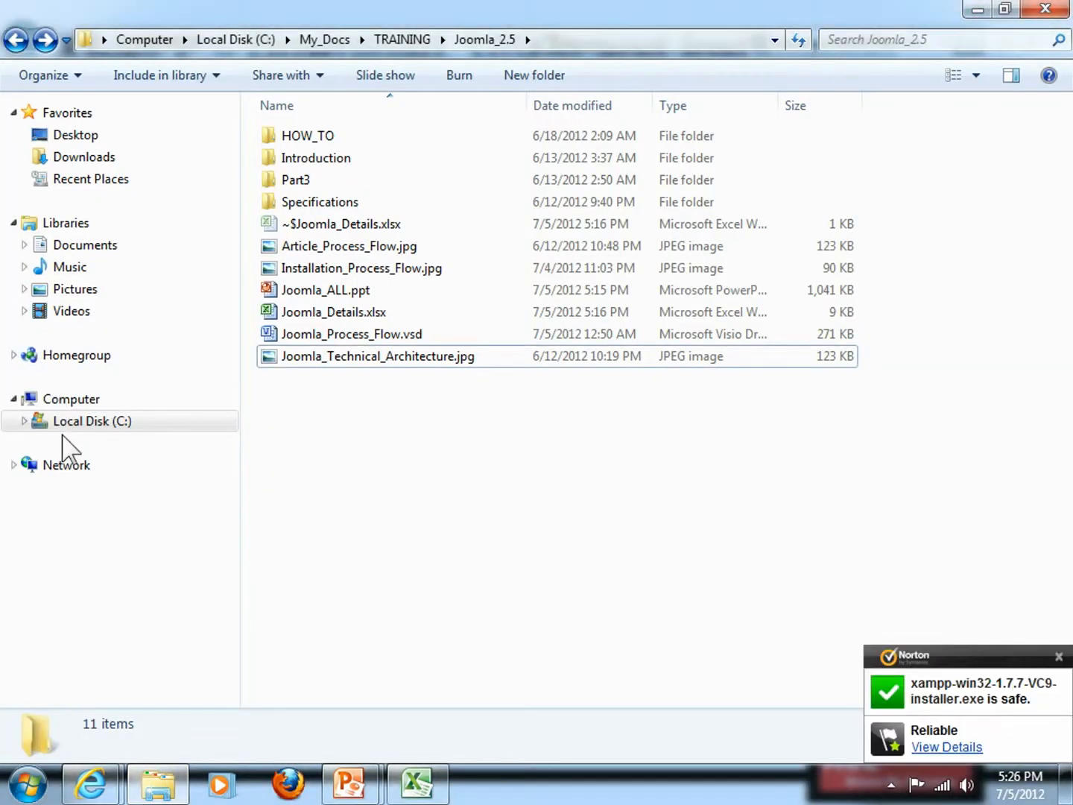
{"action": "left_click", "coordinate": [82, 166]}
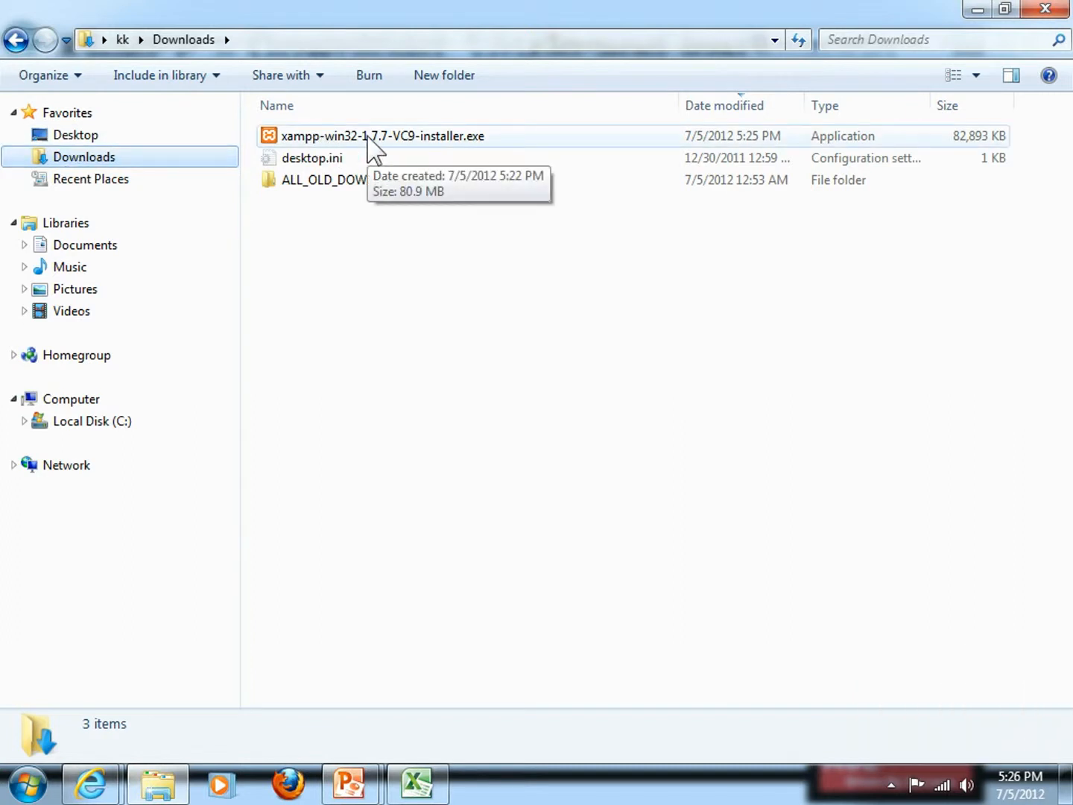
{"action": "double_click", "coordinate": [366, 137]}
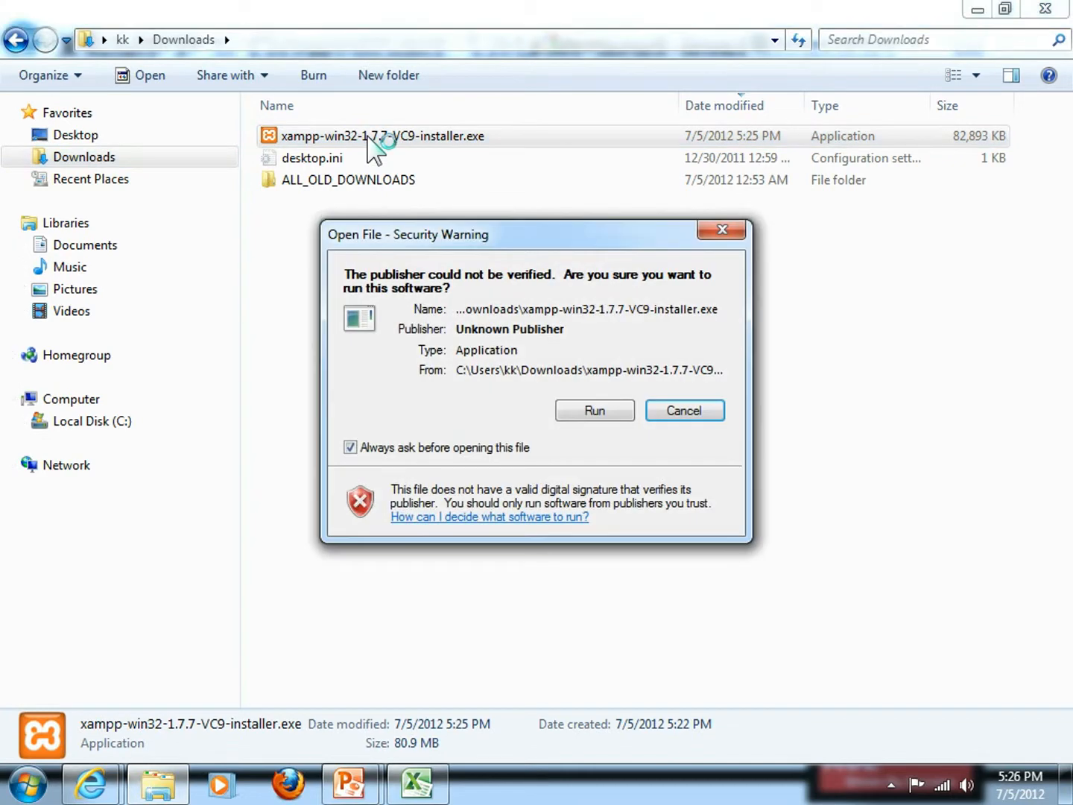
{"action": "left_click", "coordinate": [589, 411]}
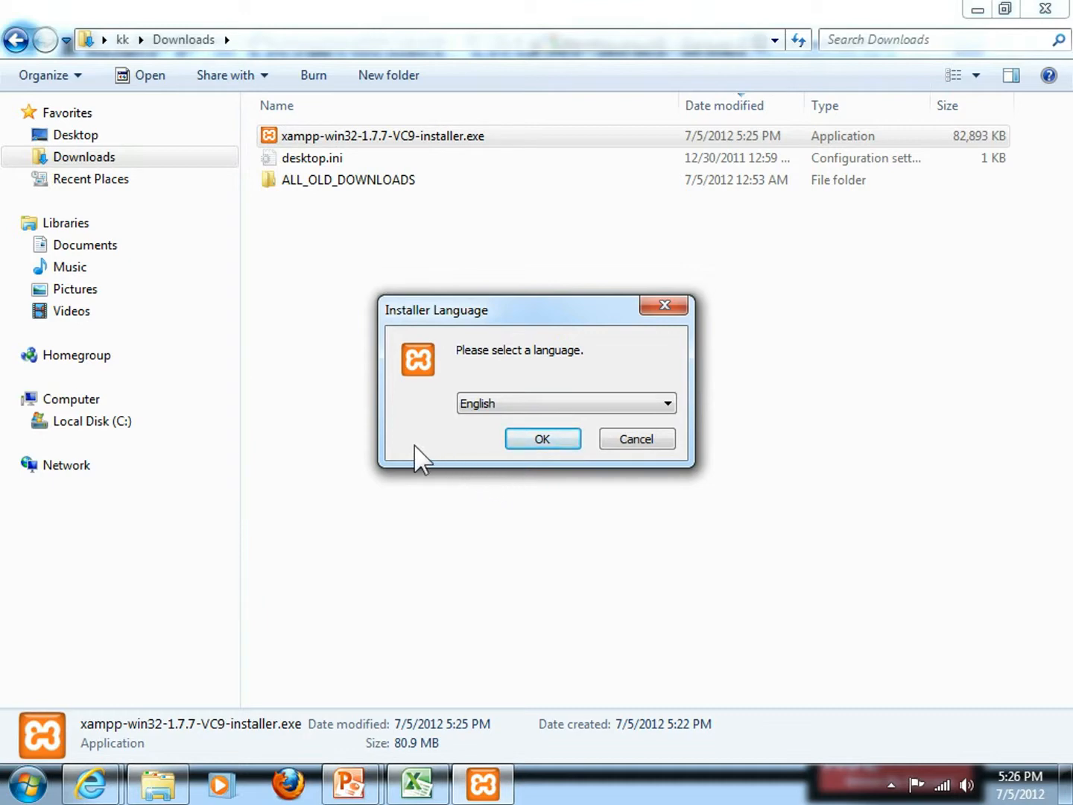
- Accept English as the installer language and proceed past the User Account Control notice and the welcome page
{"action": "left_click", "coordinate": [526, 442]}
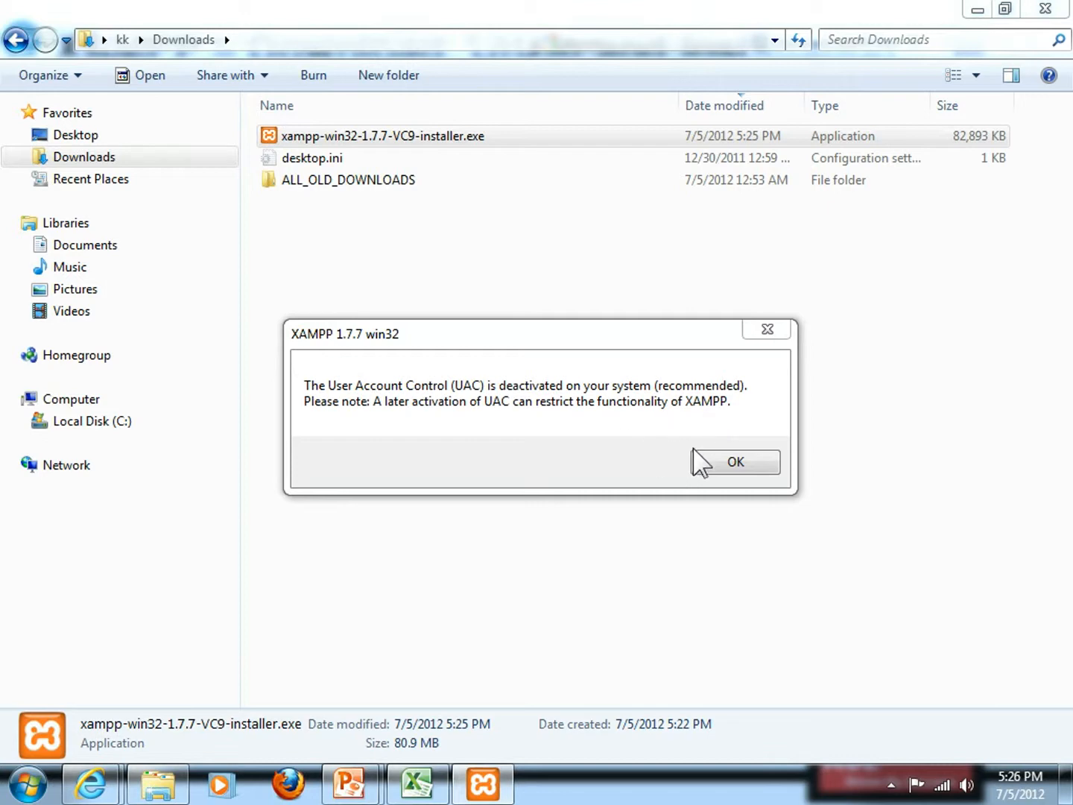
{"action": "left_click", "coordinate": [727, 465]}
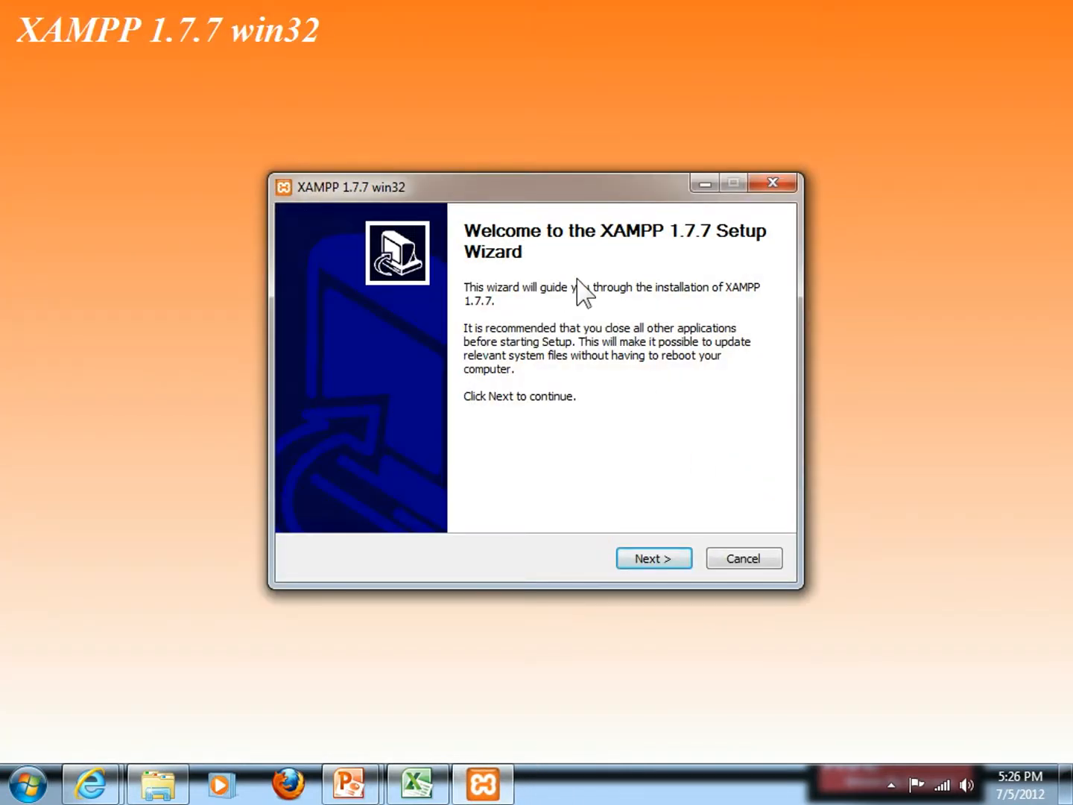
{"action": "left_click", "coordinate": [668, 558]}
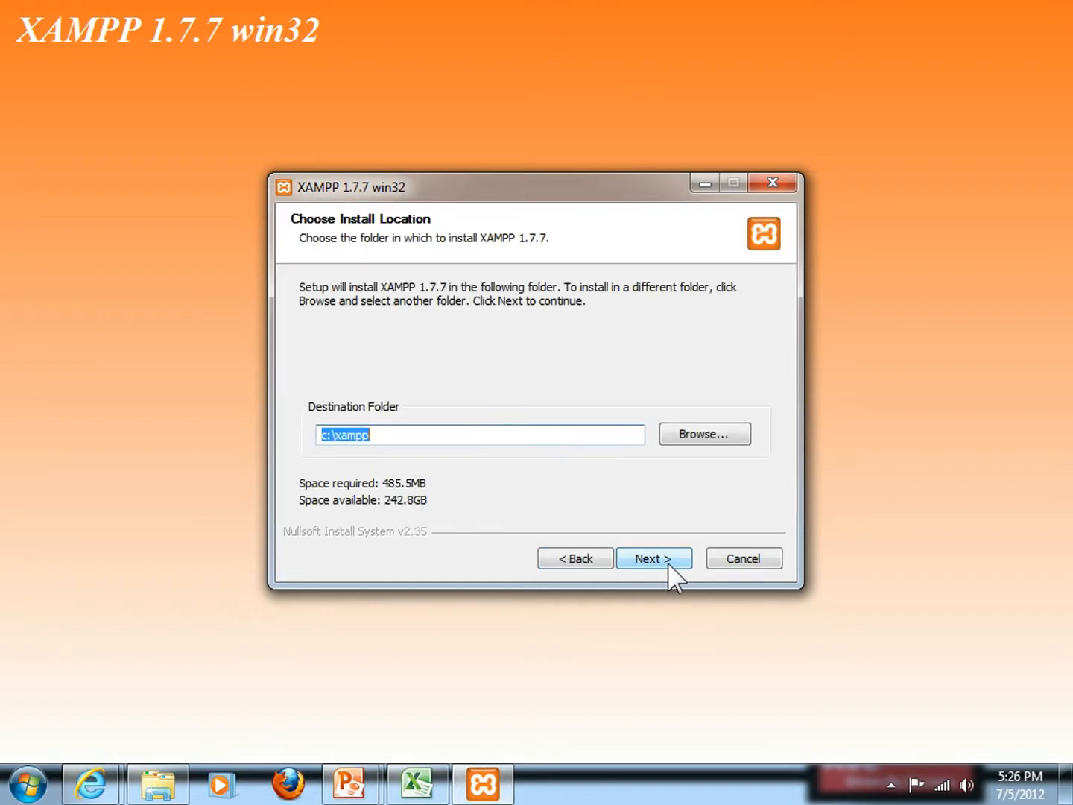
- Keep c:\xampp as the destination folder and continue to the XAMPP options
{"action": "left_click", "coordinate": [389, 437]}
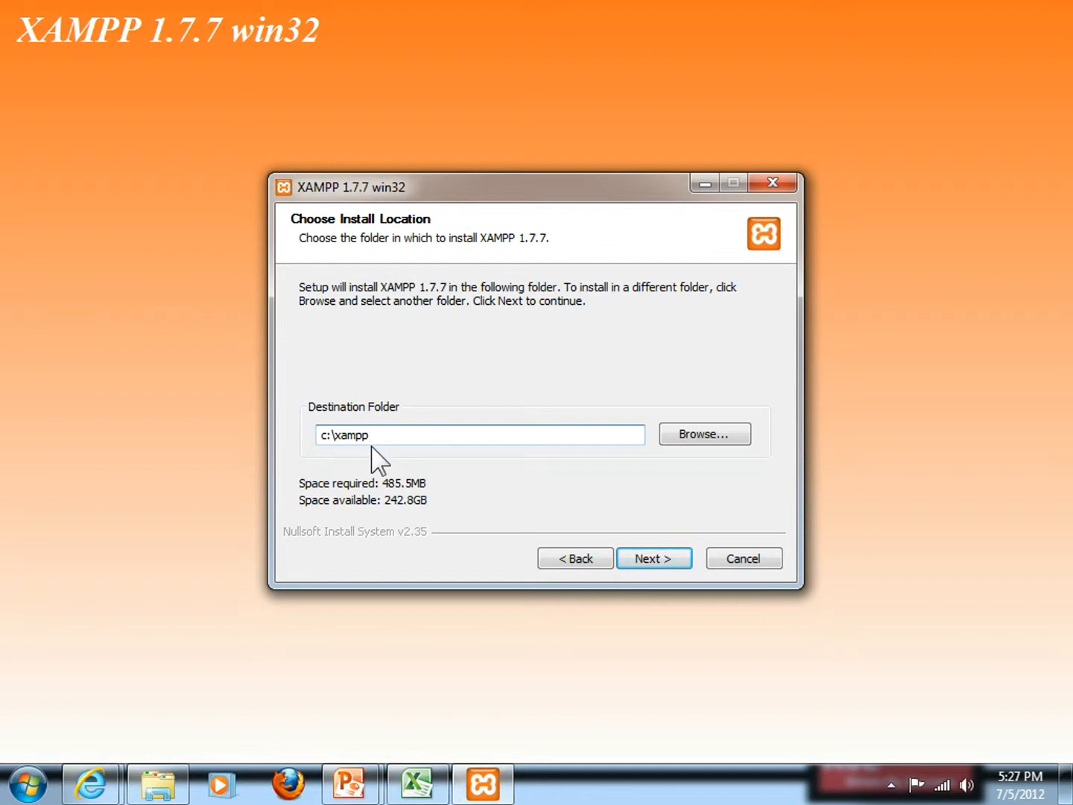
{"action": "left_click_drag", "start_coordinate": [328, 438], "coordinate": [322, 439]}
{"action": "left_click_drag", "start_coordinate": [337, 439], "coordinate": [350, 439]}
{"action": "left_click", "coordinate": [370, 438]}
{"action": "left_click", "coordinate": [659, 556]}
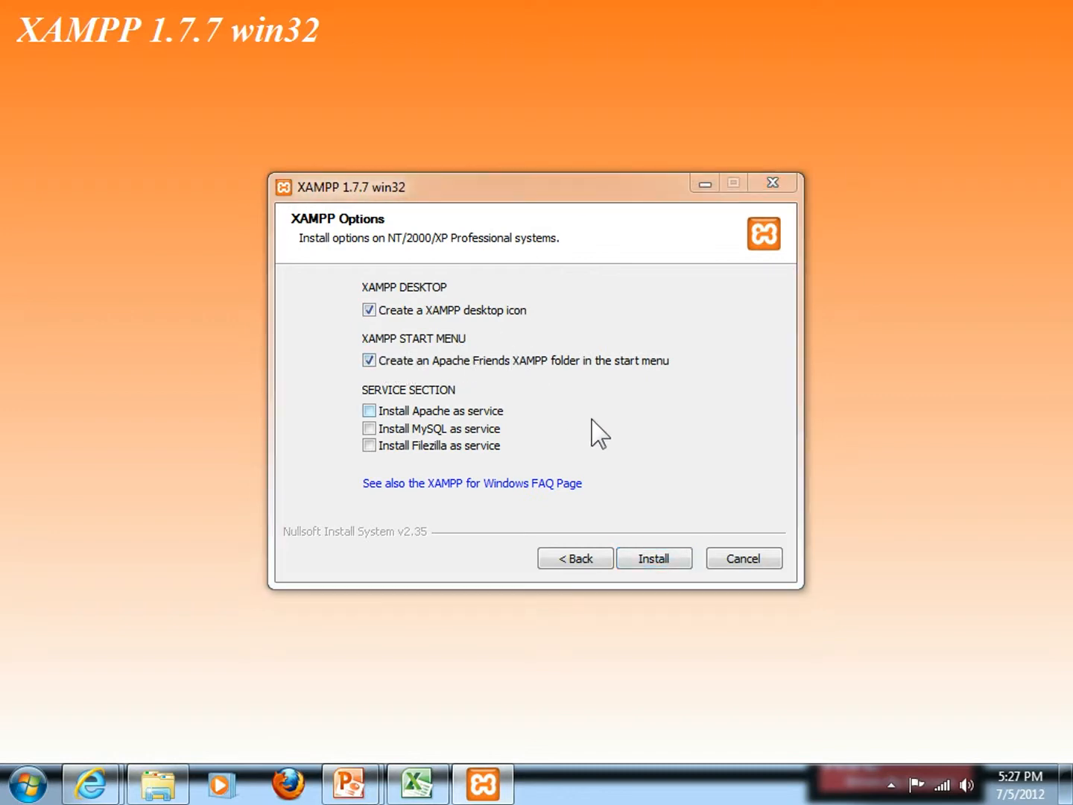
- Select Apache, MySQL and Filezilla for installation as services and start the XAMPP installation
{"action": "left_click", "coordinate": [369, 411]}
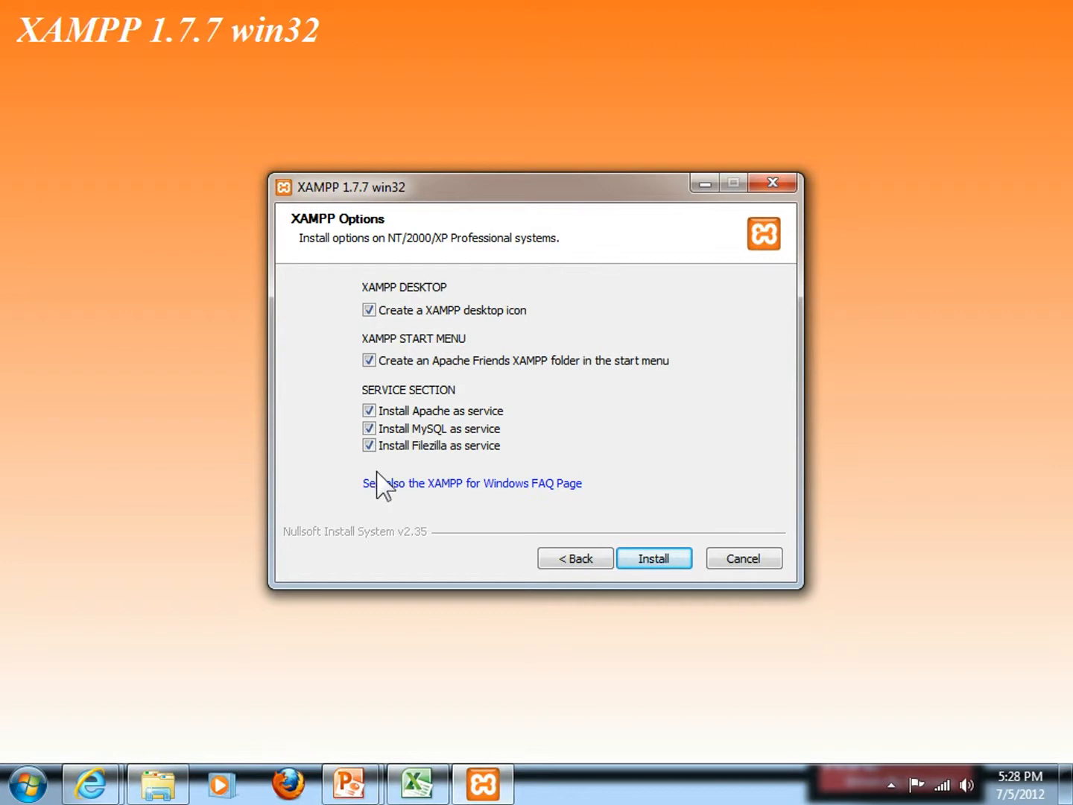
{"action": "left_click", "coordinate": [649, 560]}
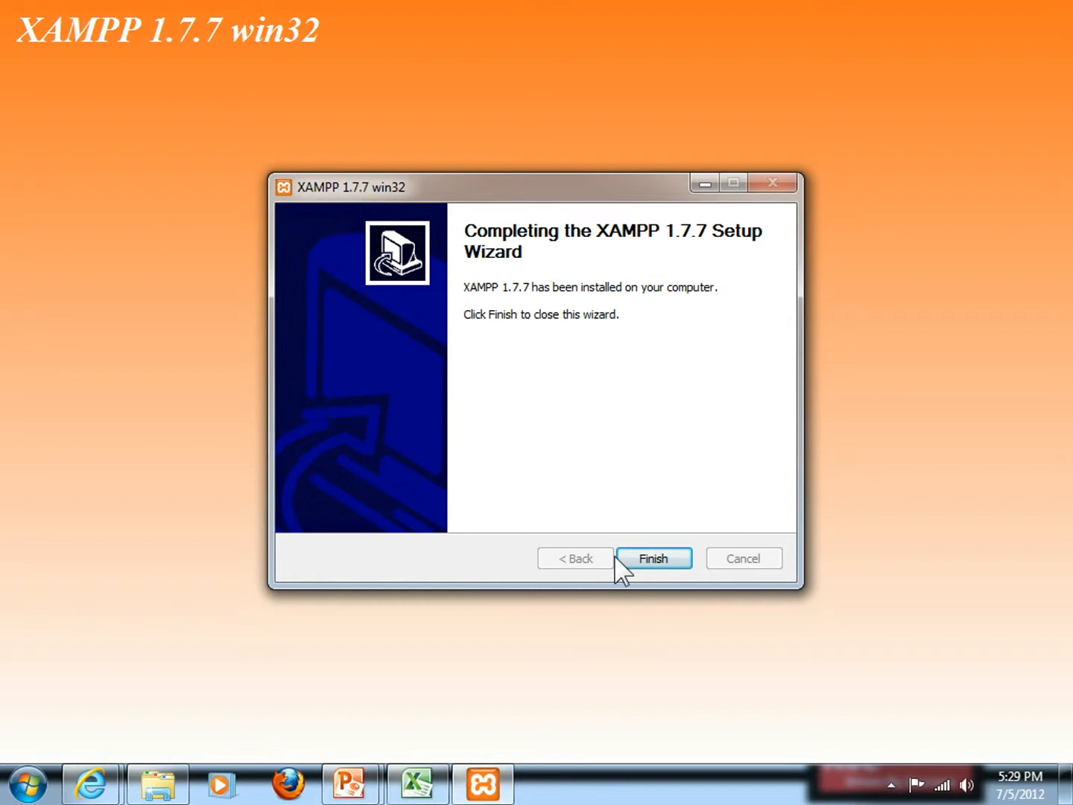
- Finish the setup wizard, acknowledge the service installation message and start the XAMPP Control Panel
{"action": "left_click", "coordinate": [650, 561]}
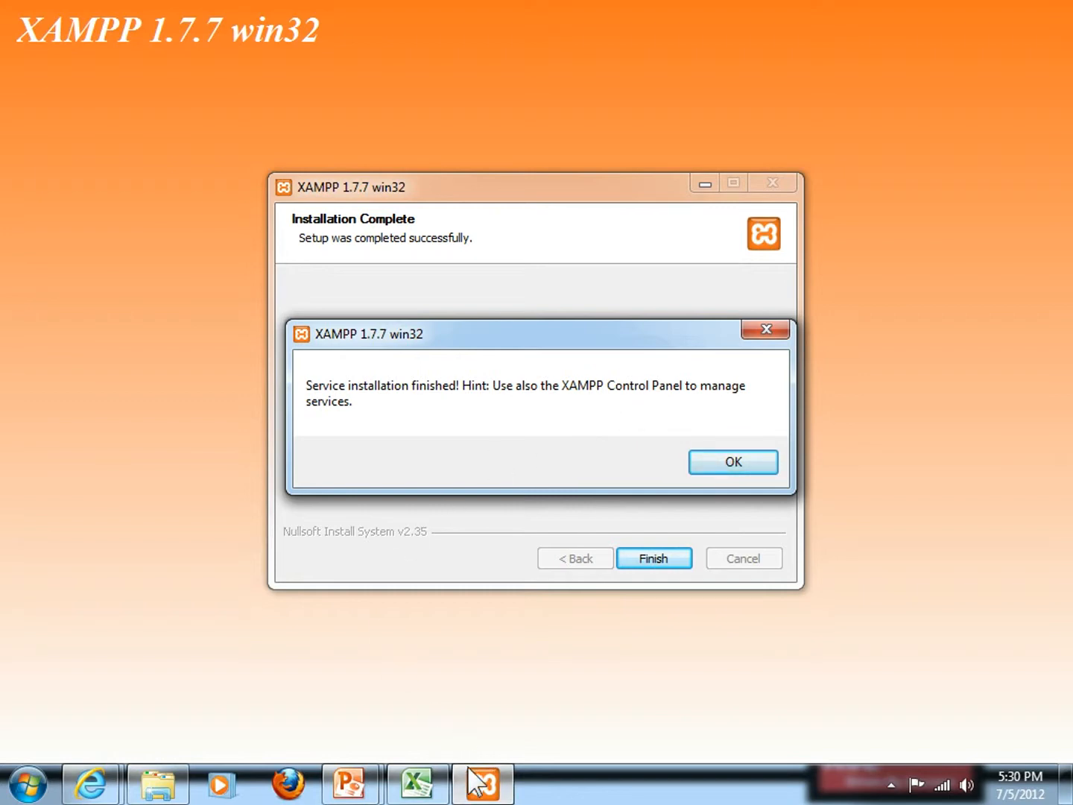
{"action": "mouse_move", "coordinate": [483, 787]}
{"action": "left_click", "coordinate": [730, 469]}
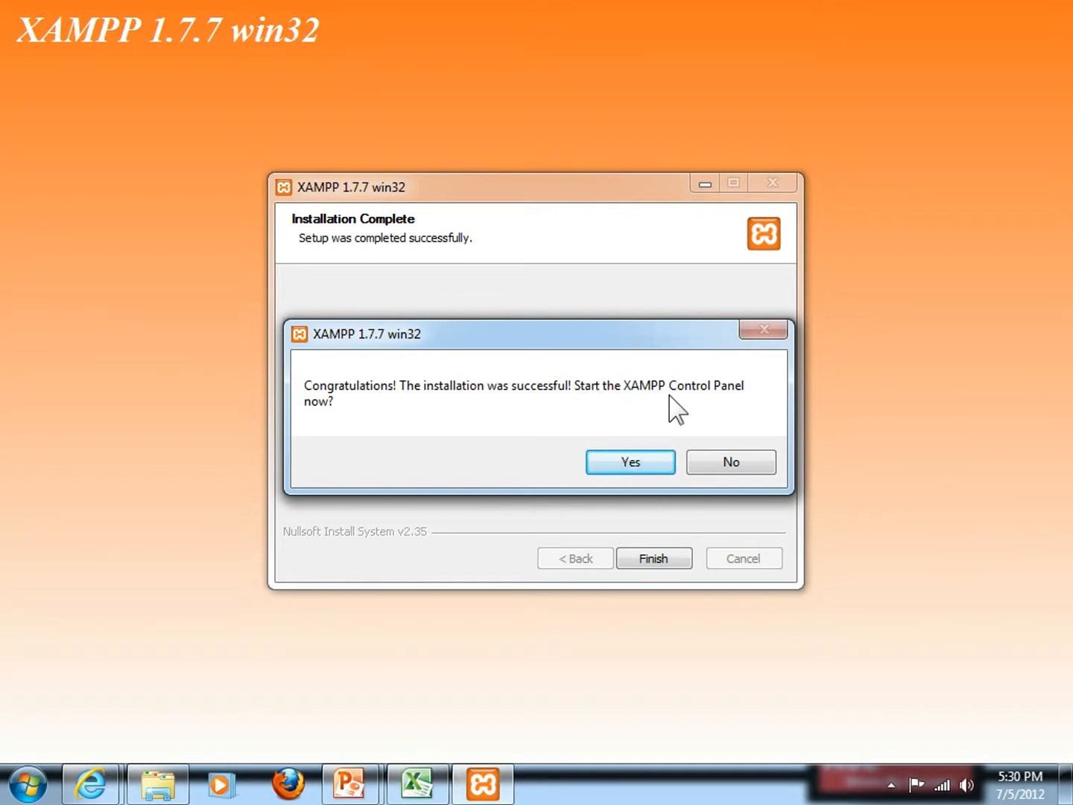
{"action": "left_click", "coordinate": [629, 463]}
{"action": "left_click", "coordinate": [630, 464]}
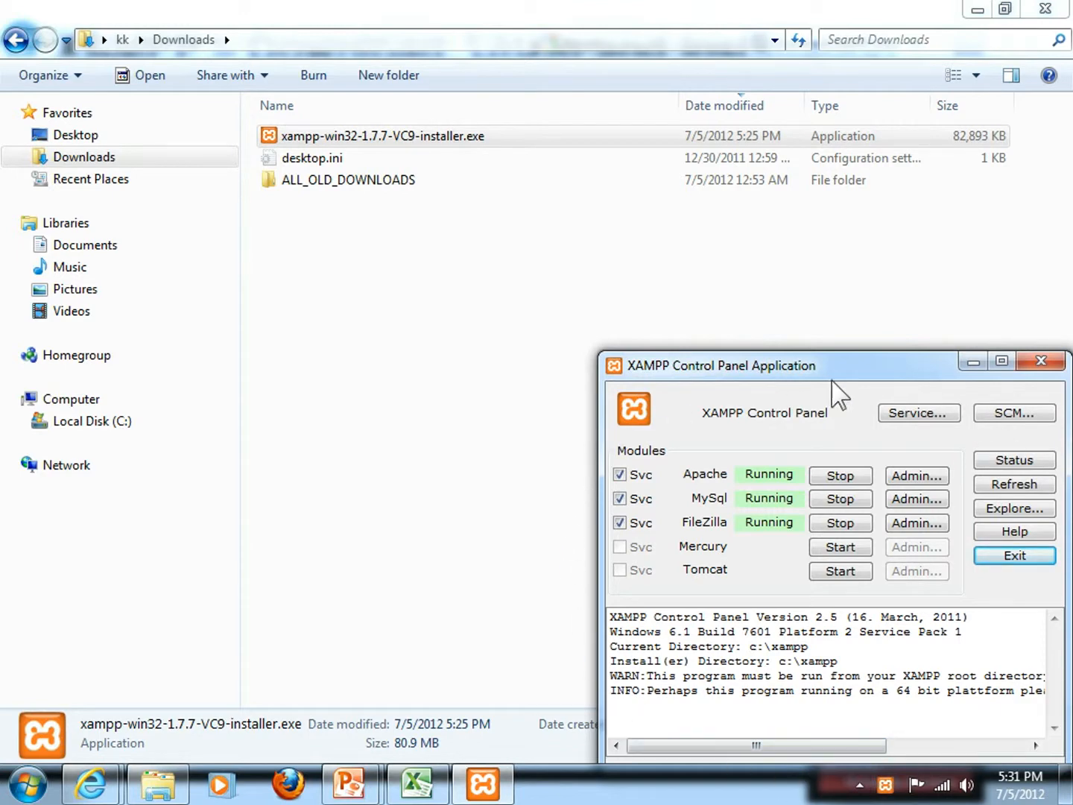
- Open the xampp folder on Local Disk (C:) and launch xampp-control.exe
{"action": "left_click", "coordinate": [25, 422]}
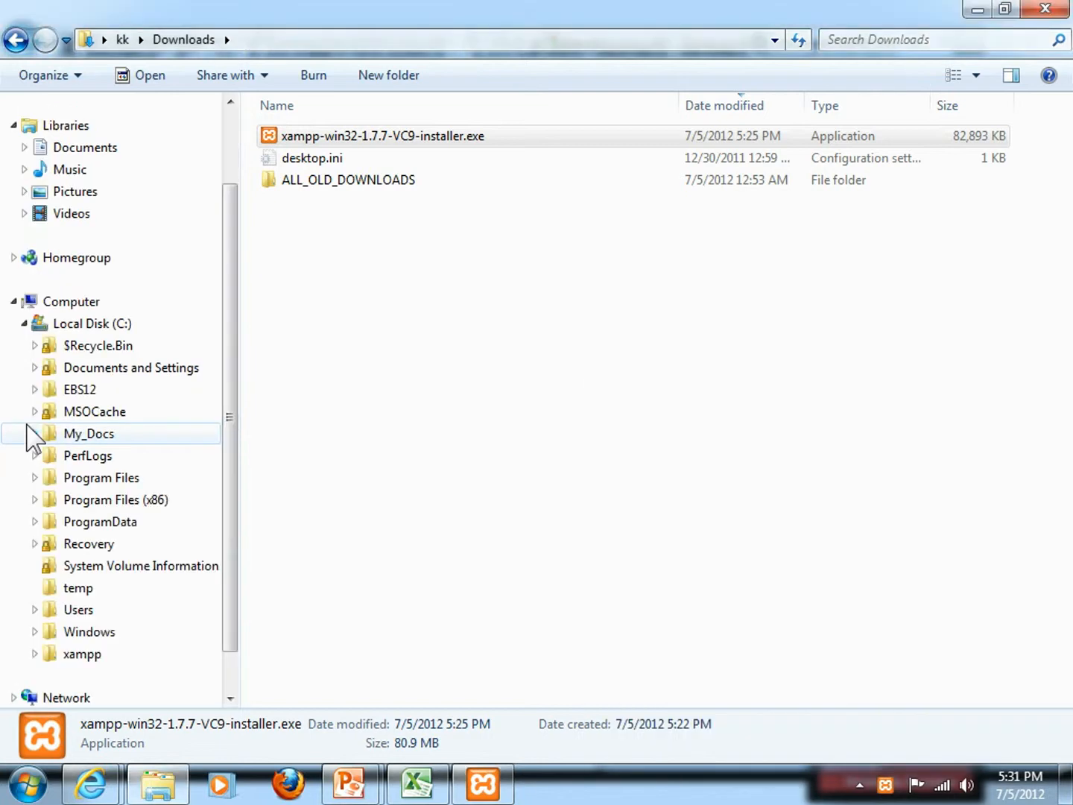
{"action": "left_click", "coordinate": [82, 654]}
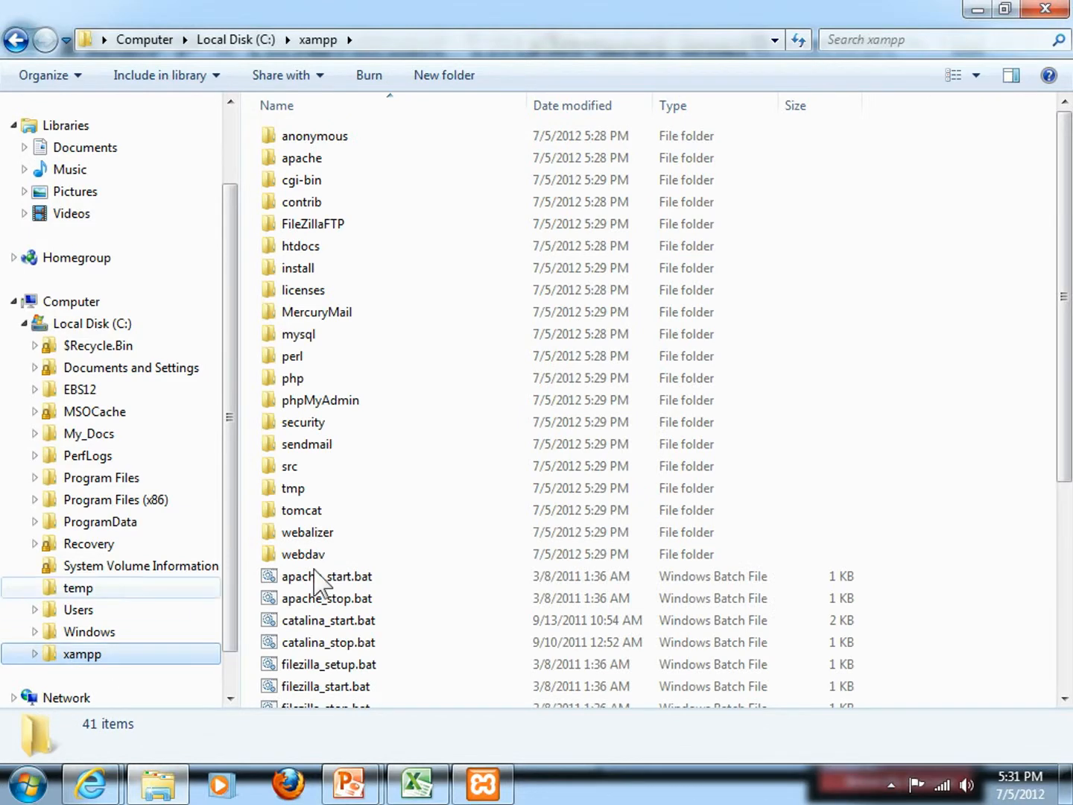
{"action": "left_click_drag", "start_coordinate": [1064, 442], "coordinate": [1070, 648]}
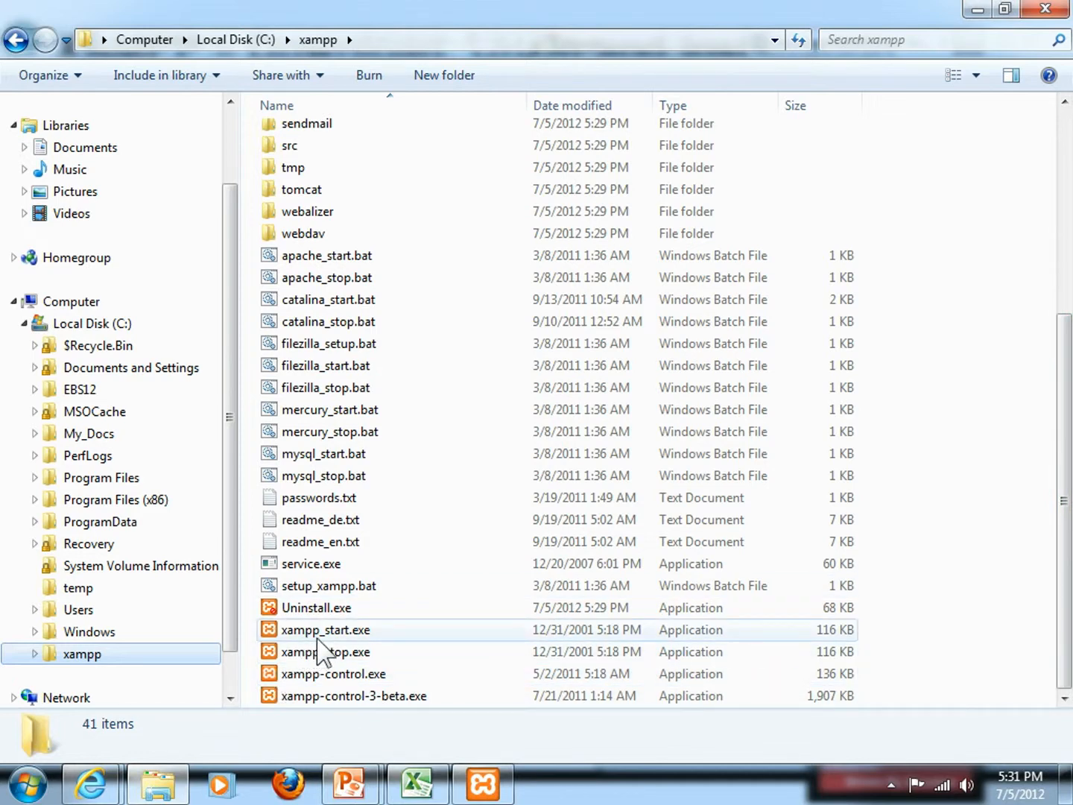
{"action": "left_click", "coordinate": [354, 681]}
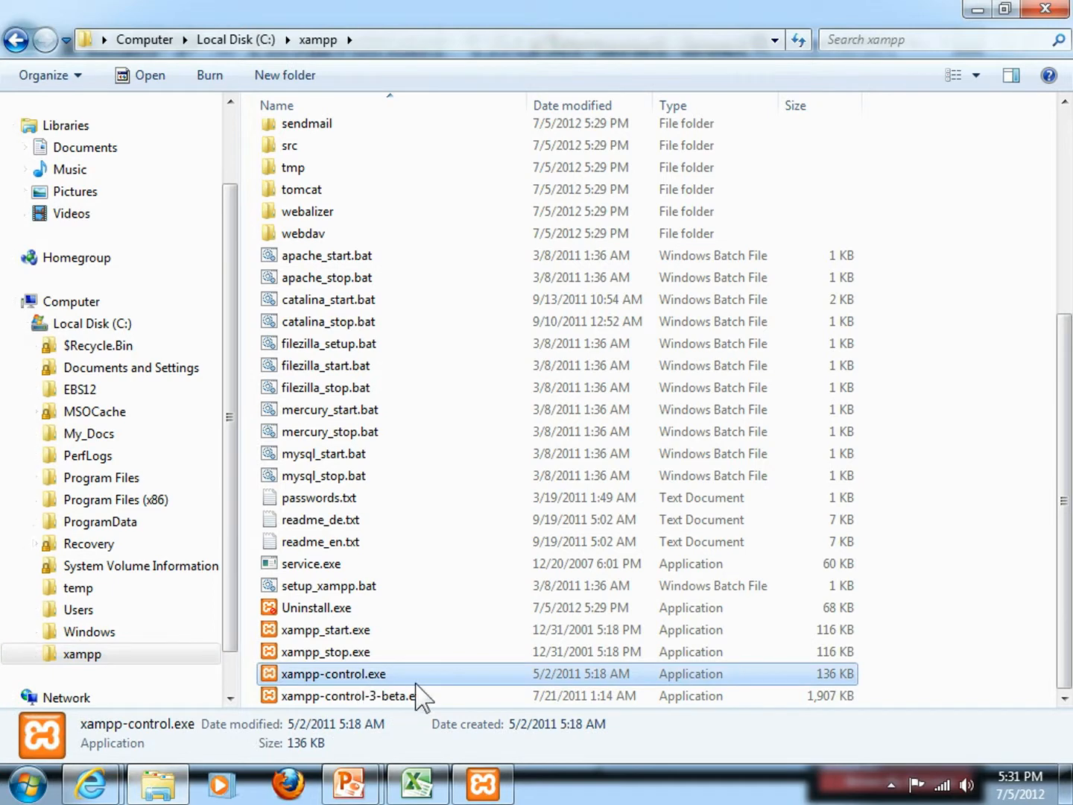
{"action": "double_click", "coordinate": [354, 681]}
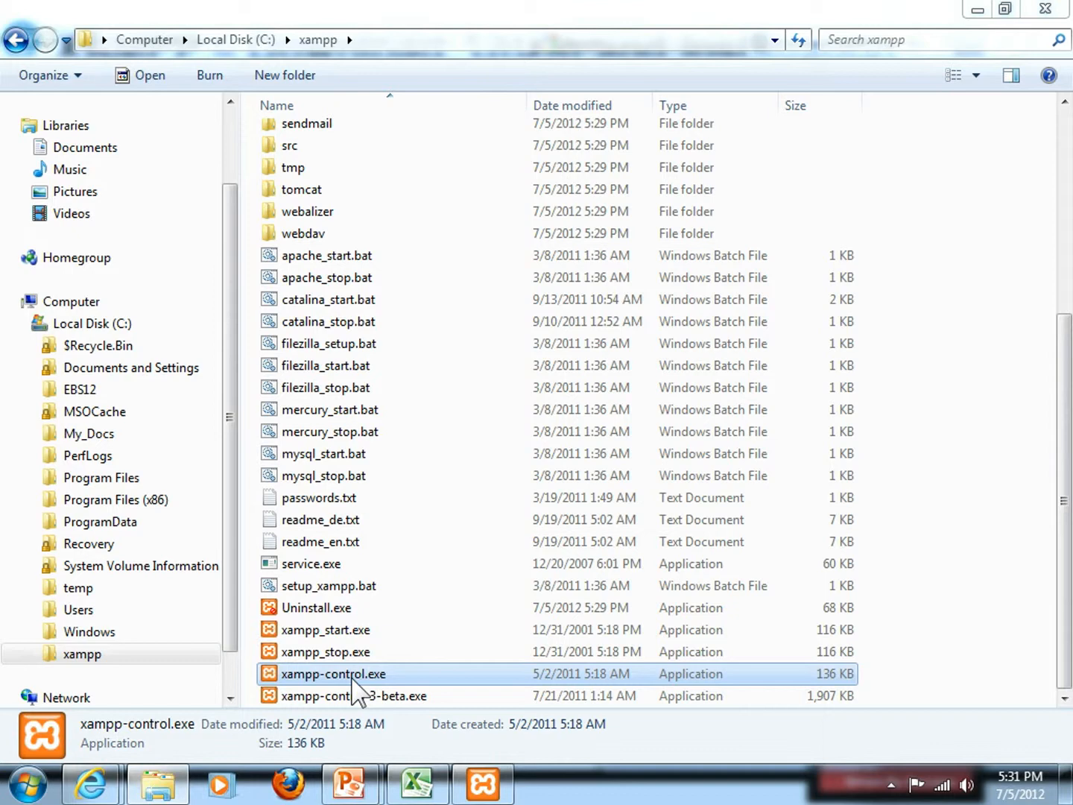
- Copy xampp-control.exe from the xampp folder and bring up the Windows desktop
{"action": "right_click", "coordinate": [352, 680]}
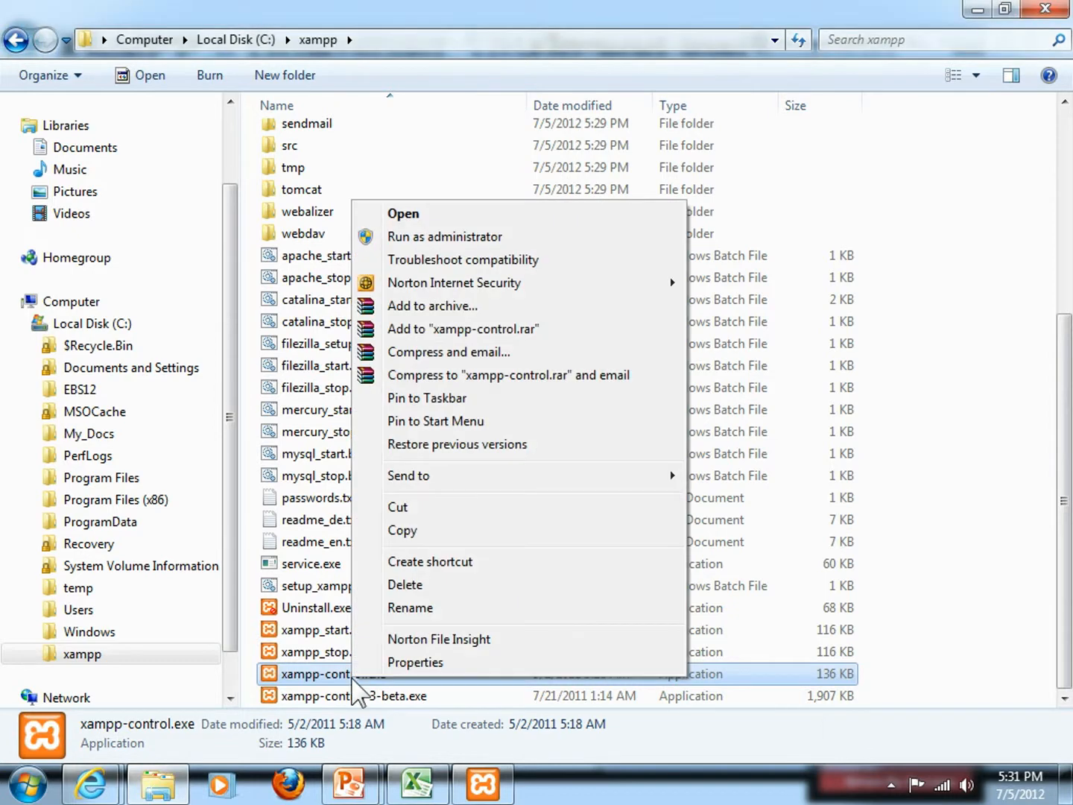
{"action": "left_click", "coordinate": [402, 531]}
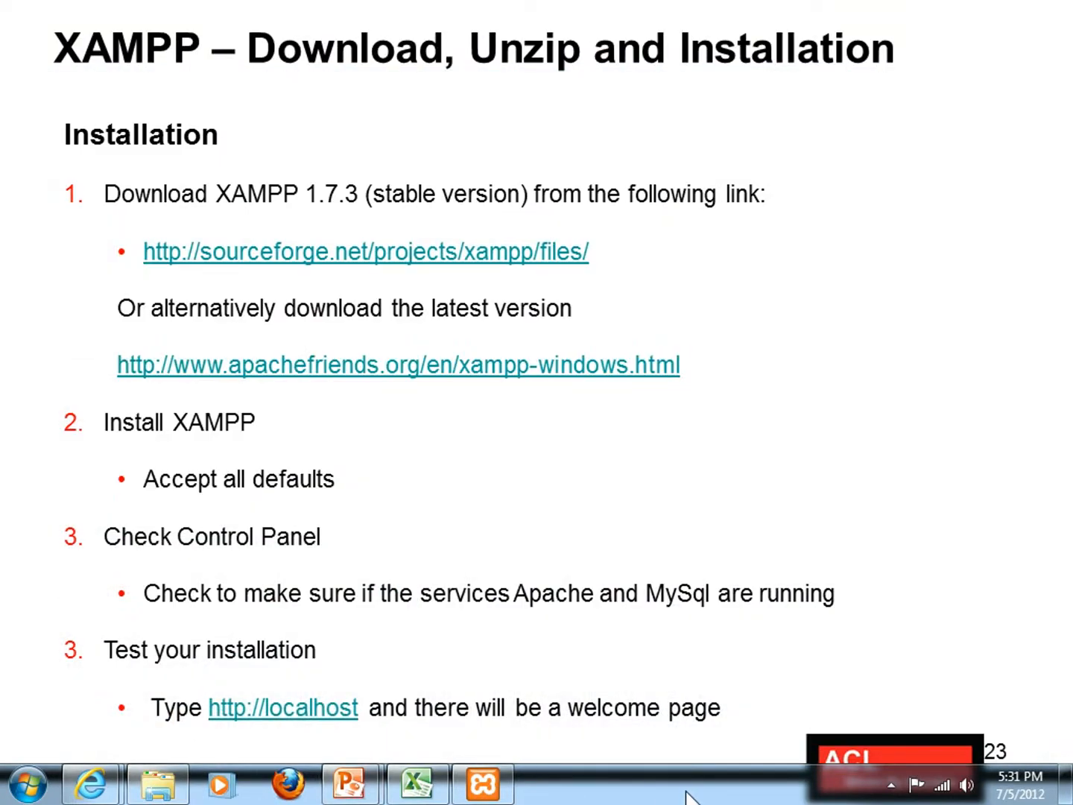
{"action": "key", "text": "super"}
{"action": "left_click", "coordinate": [581, 799]}
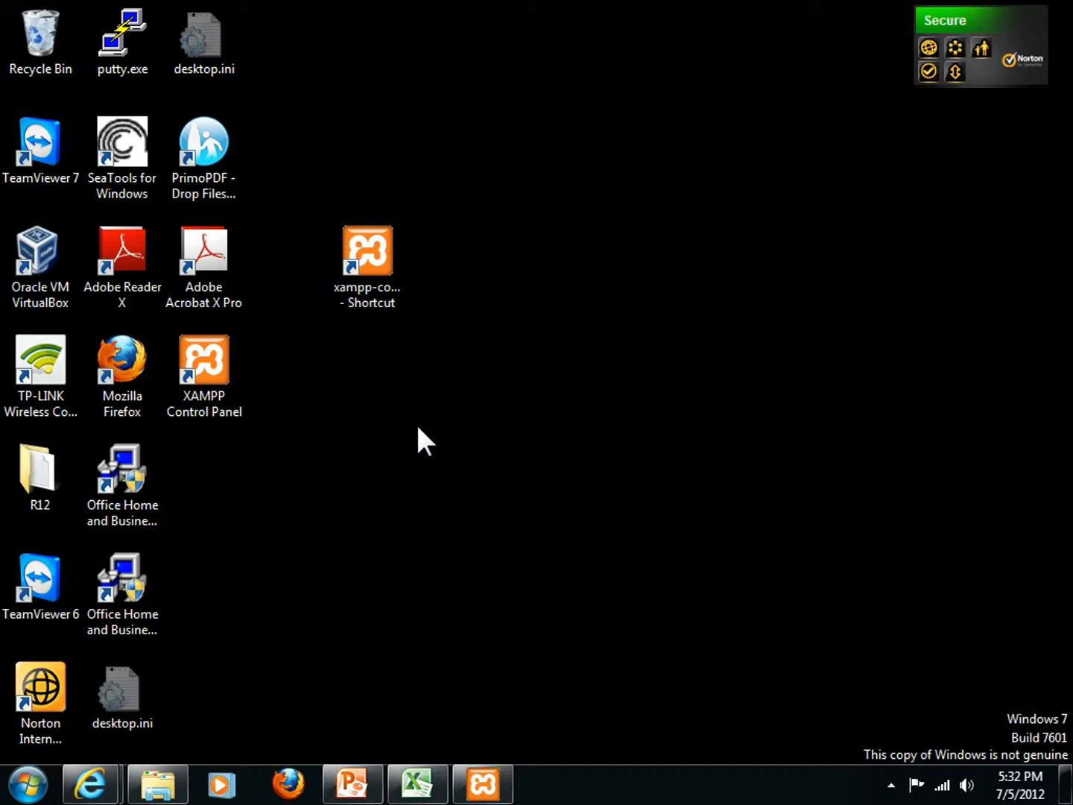
- Delete both existing XAMPP shortcuts, XAMPP Control Panel and xampp-control.exe, from the desktop
{"action": "left_click", "coordinate": [210, 365]}
{"action": "left_click", "coordinate": [371, 279], "text": "ctrl"}
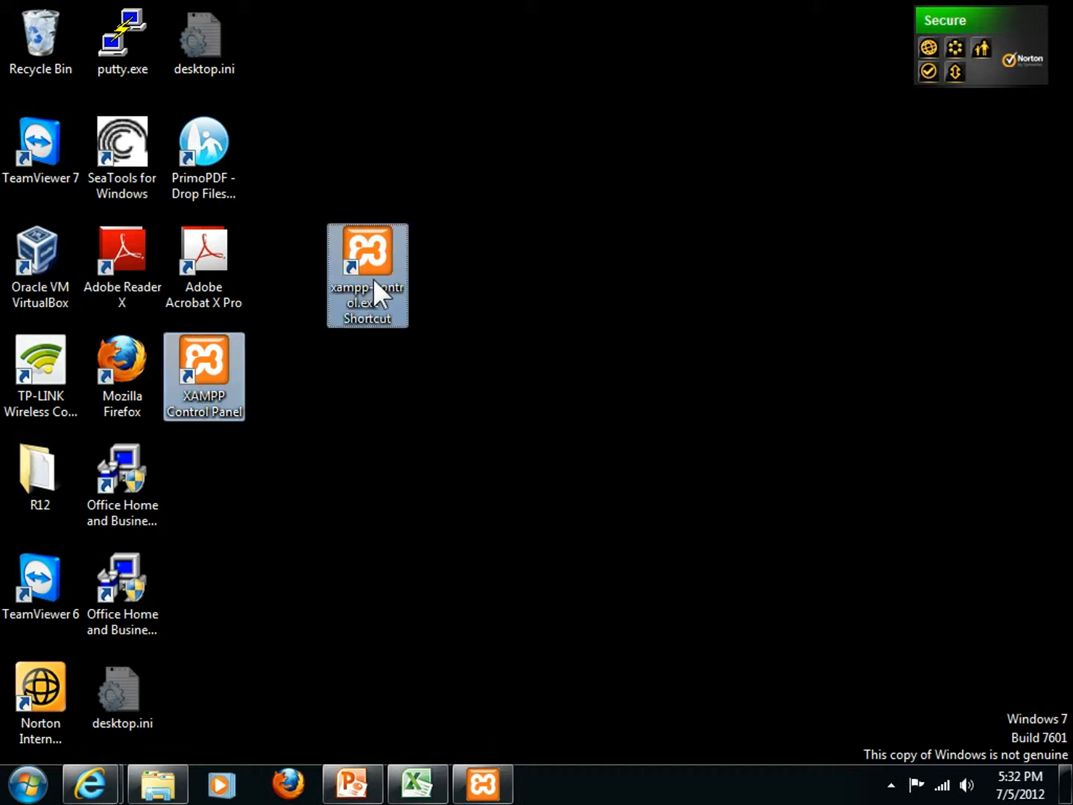
{"action": "key", "text": "Delete"}
{"action": "key", "text": "Return"}
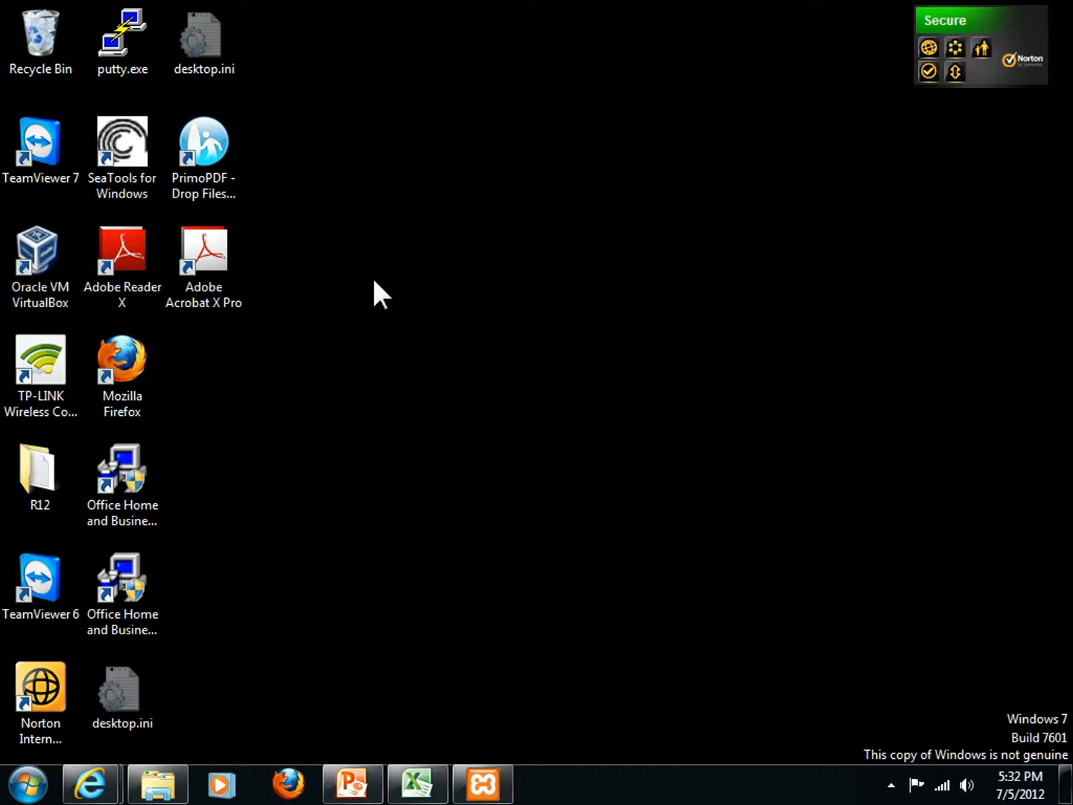
- Paste a shortcut to the copied xampp-control.exe onto the desktop
{"action": "right_click", "coordinate": [374, 282]}
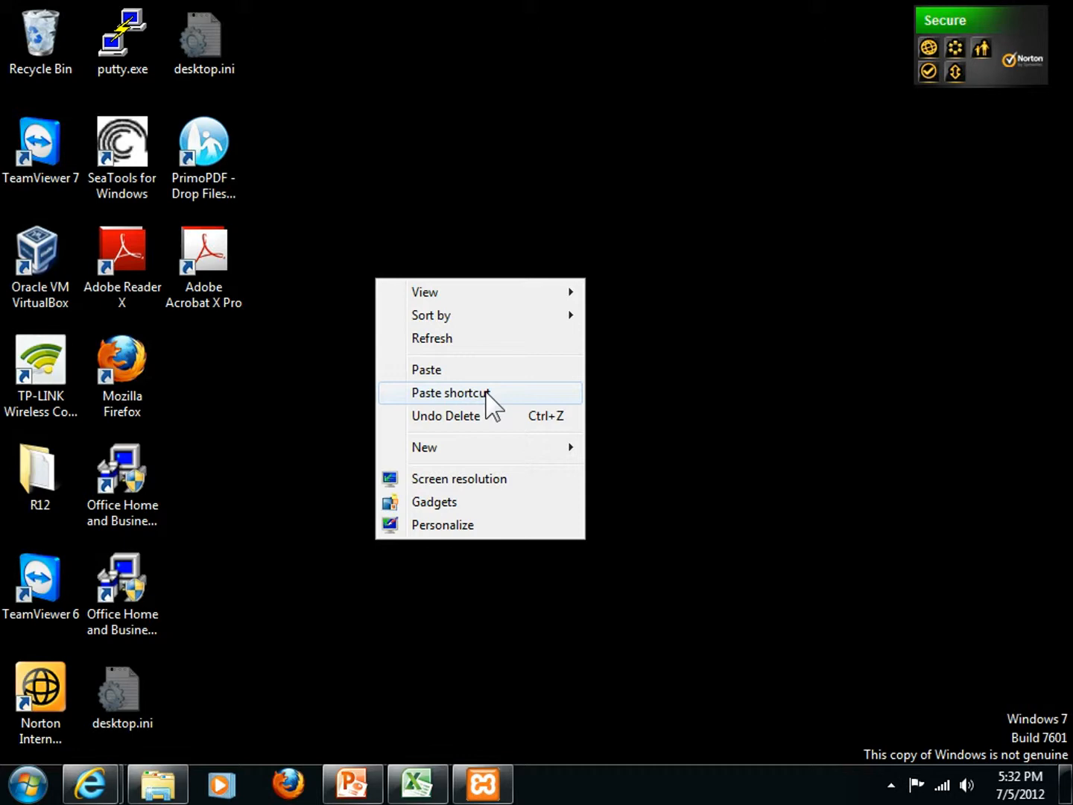
{"action": "left_click", "coordinate": [486, 394]}
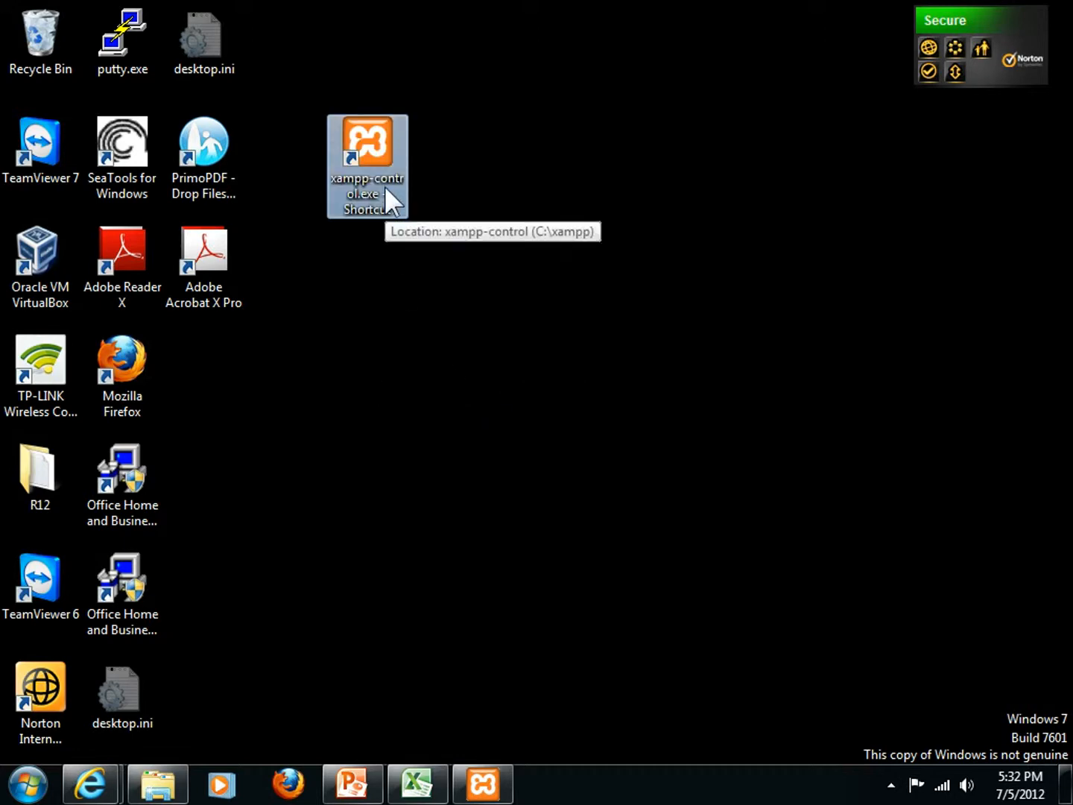
- Bring up the xampp folder window with the XAMPP Control Panel in front of it
{"action": "mouse_move", "coordinate": [492, 795]}
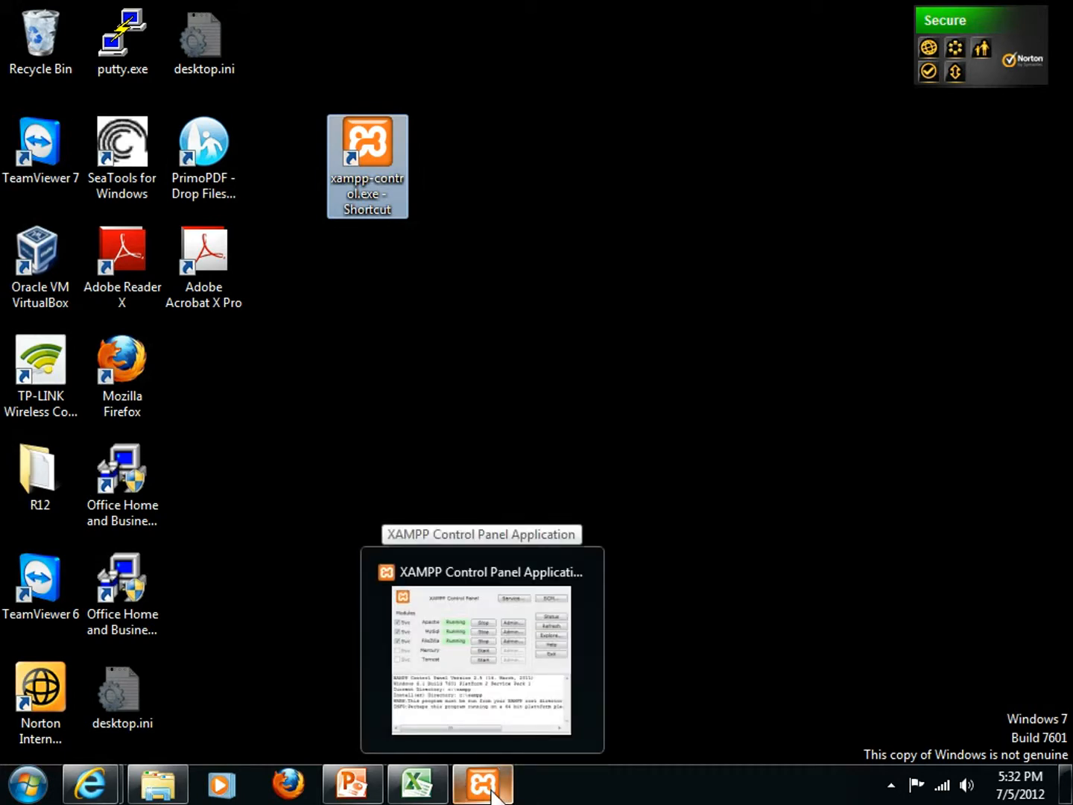
{"action": "left_click", "coordinate": [491, 794]}
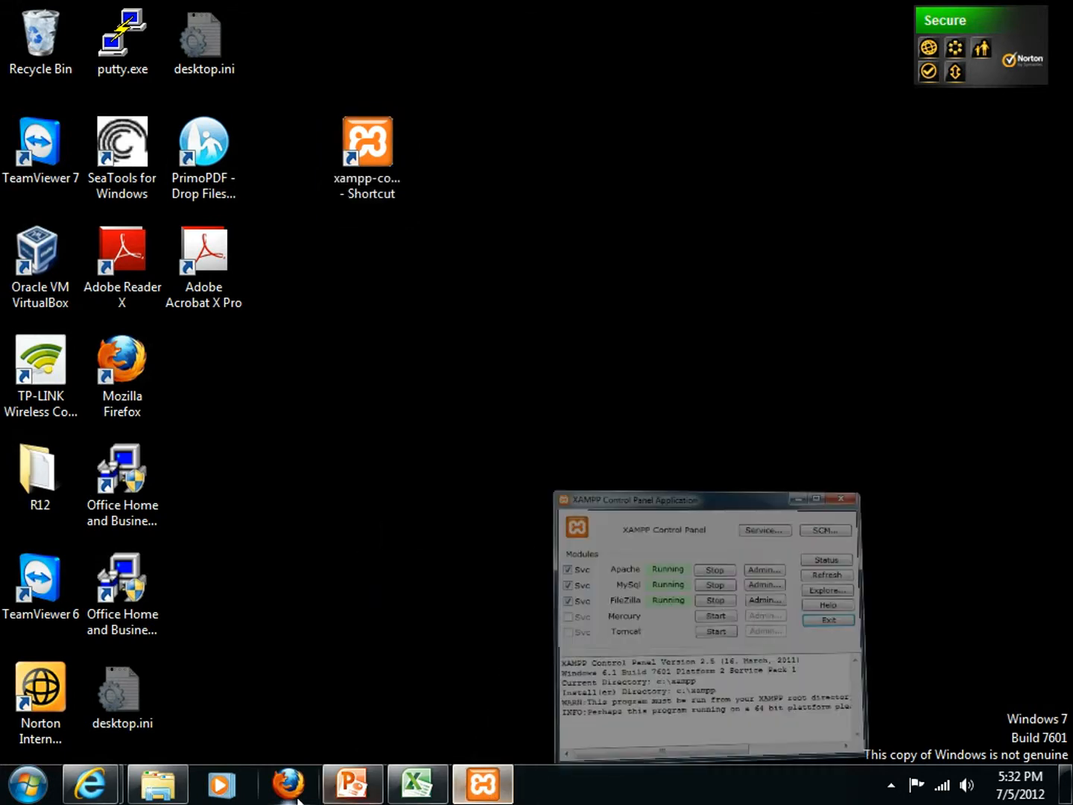
{"action": "mouse_move", "coordinate": [155, 796]}
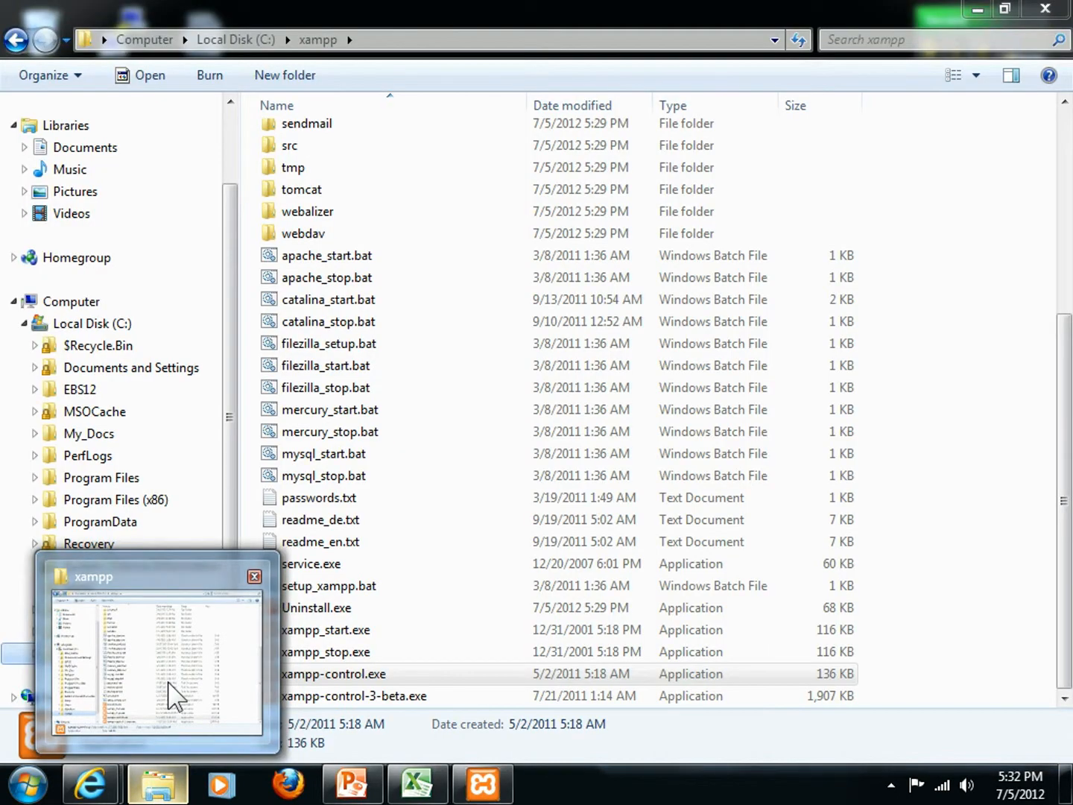
{"action": "left_click", "coordinate": [173, 699]}
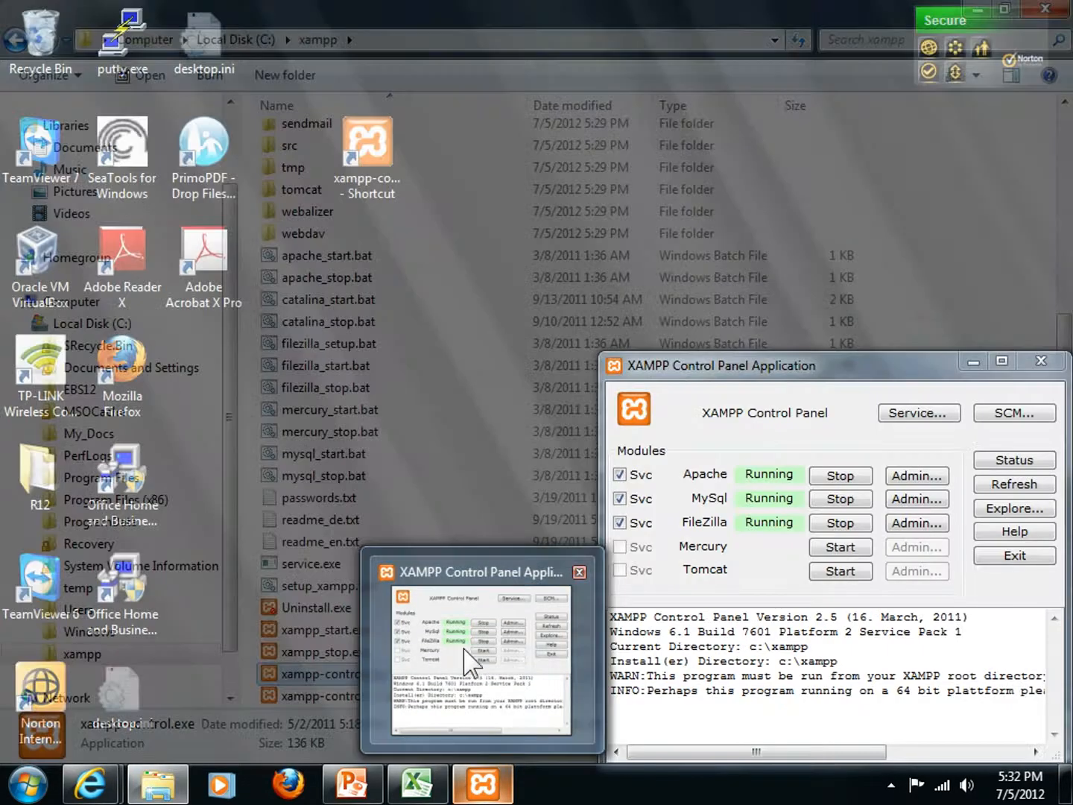
{"action": "left_click", "coordinate": [472, 680]}
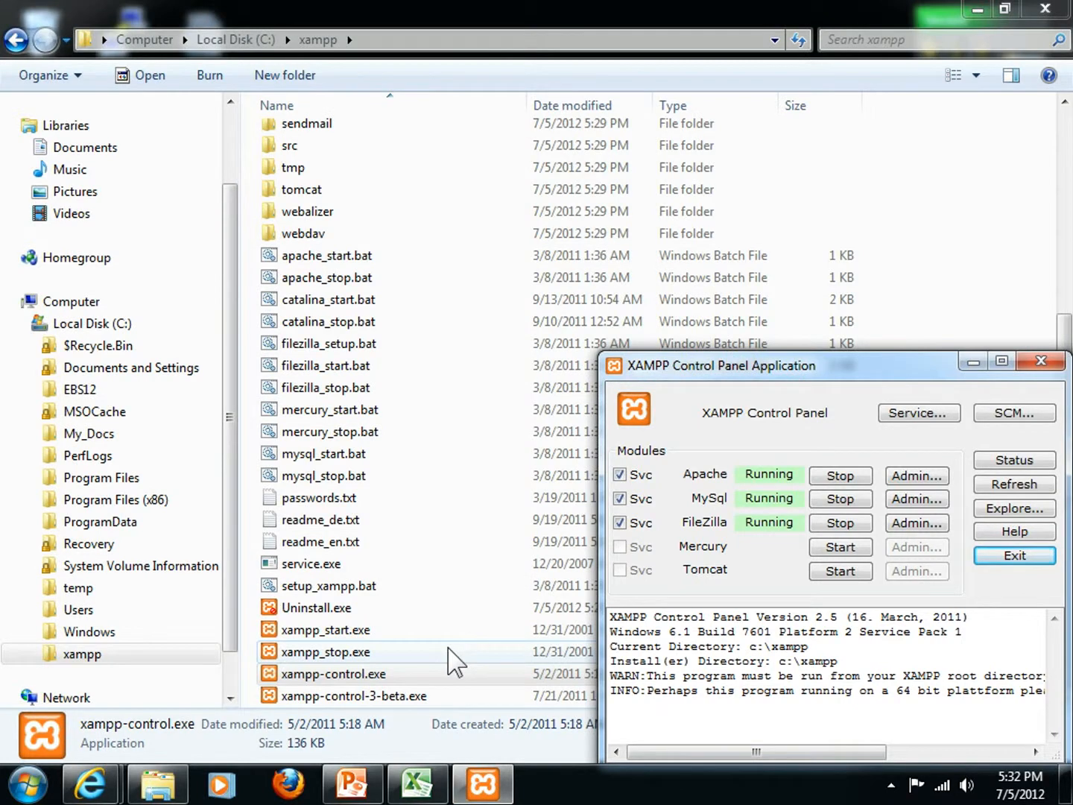
- Switch to Joomla_ALL.ppt in PowerPoint and start the slide show at the XAMPP installation slide
{"action": "mouse_move", "coordinate": [351, 784]}
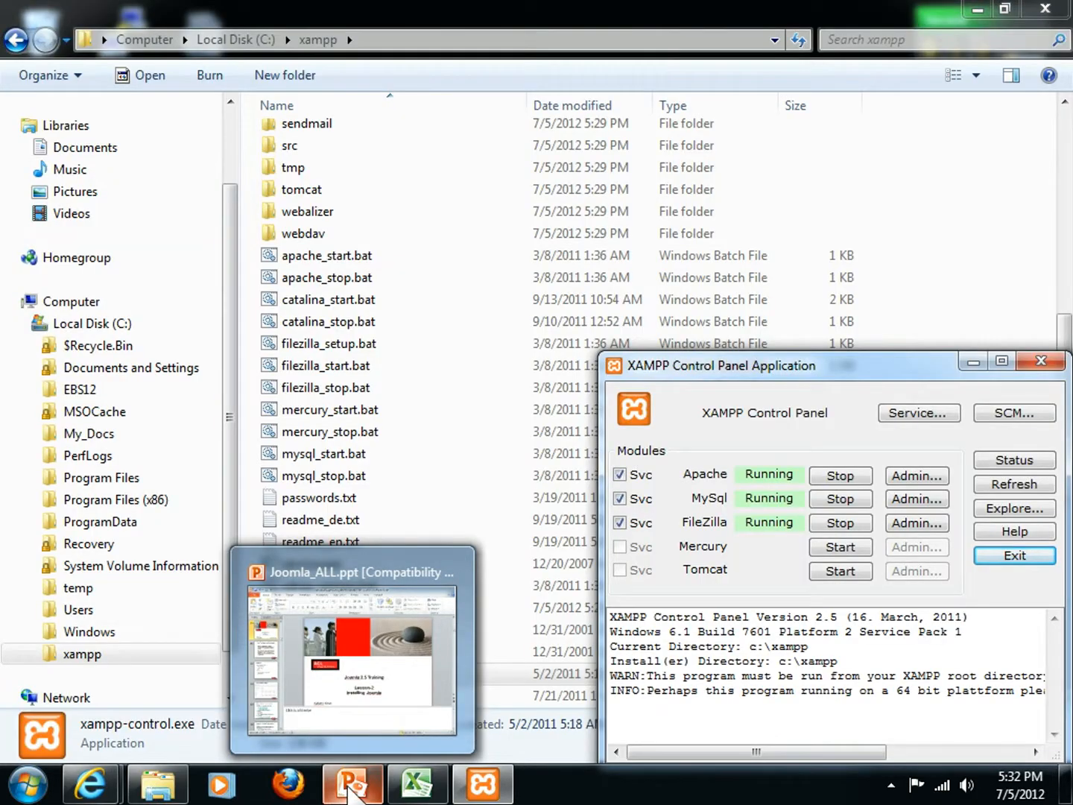
{"action": "left_click", "coordinate": [352, 788]}
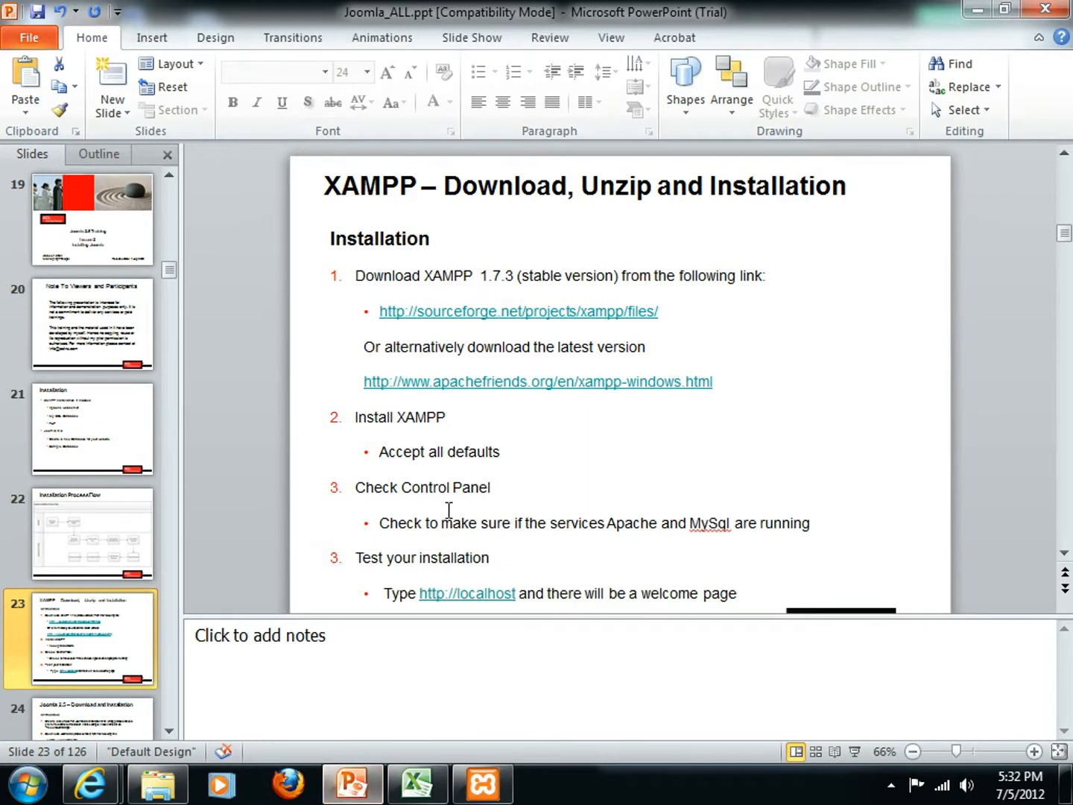
{"action": "left_click", "coordinate": [857, 750]}
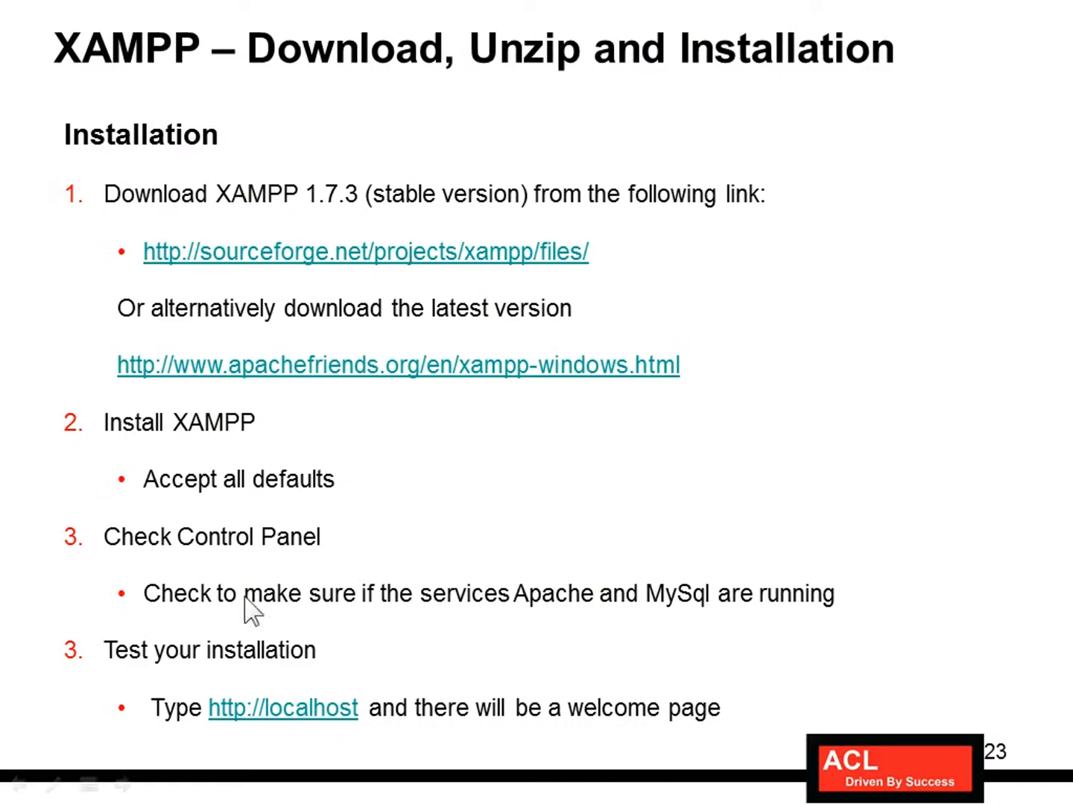
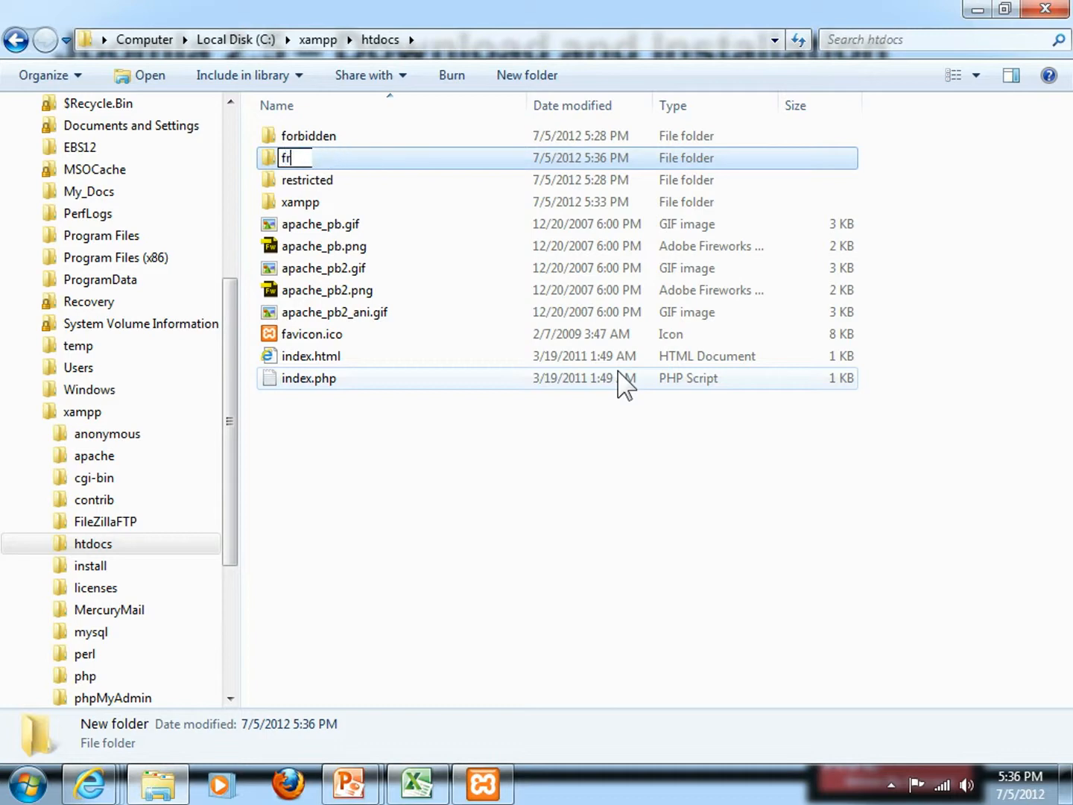
- Name the new folder in C:\xampp\htdocs freeoracletrainings
{"action": "type", "text": "rac"}
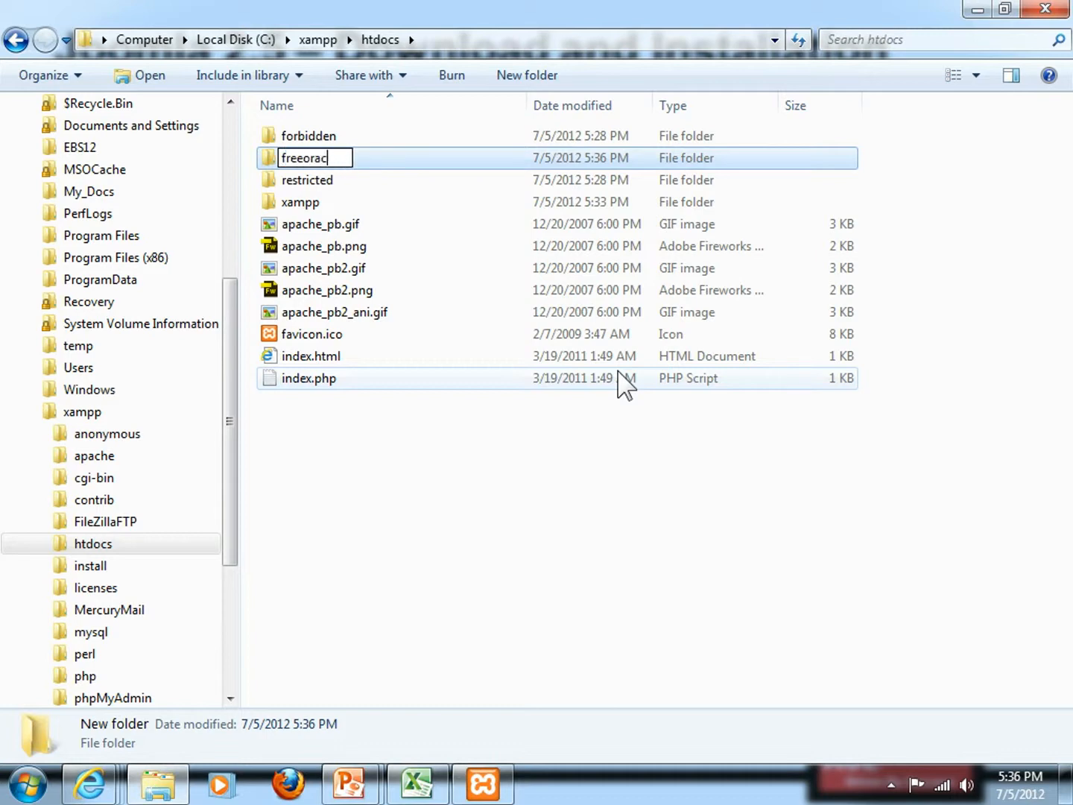
{"action": "type", "text": "letrainings.com"}
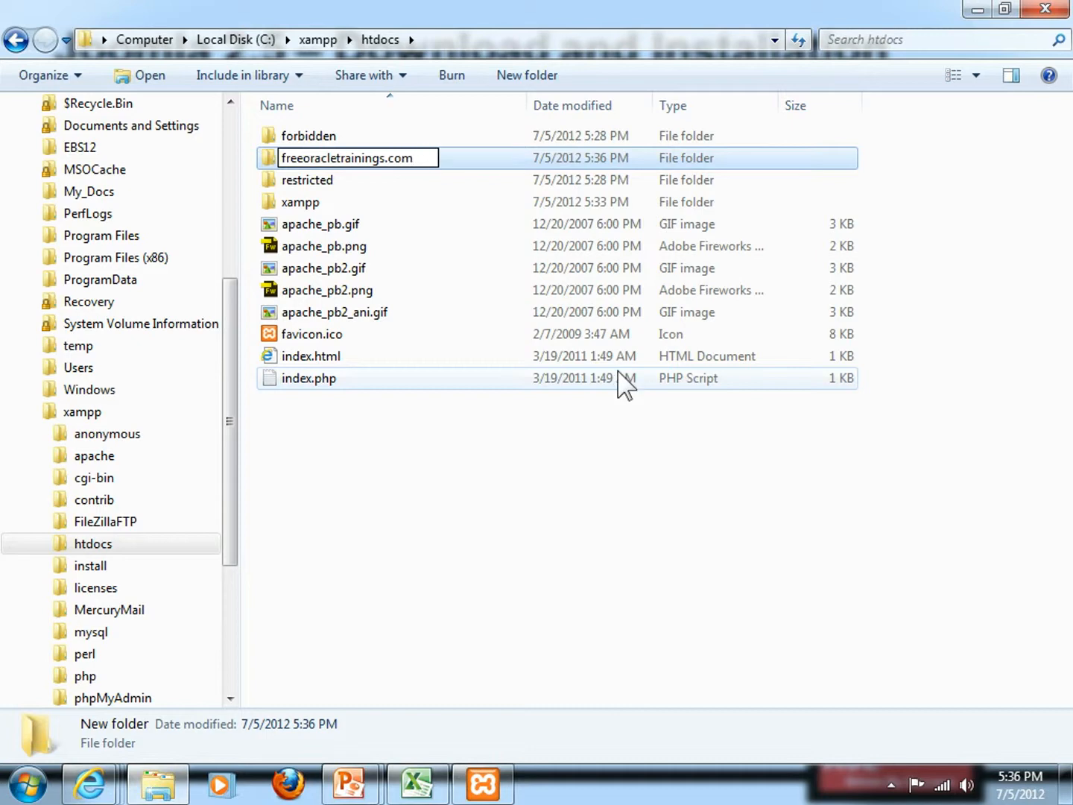
{"action": "key", "text": "BackSpace"}
{"action": "key", "text": "BackSpace"}
{"action": "key", "text": "BackSpace"}
{"action": "key", "text": "Return"}
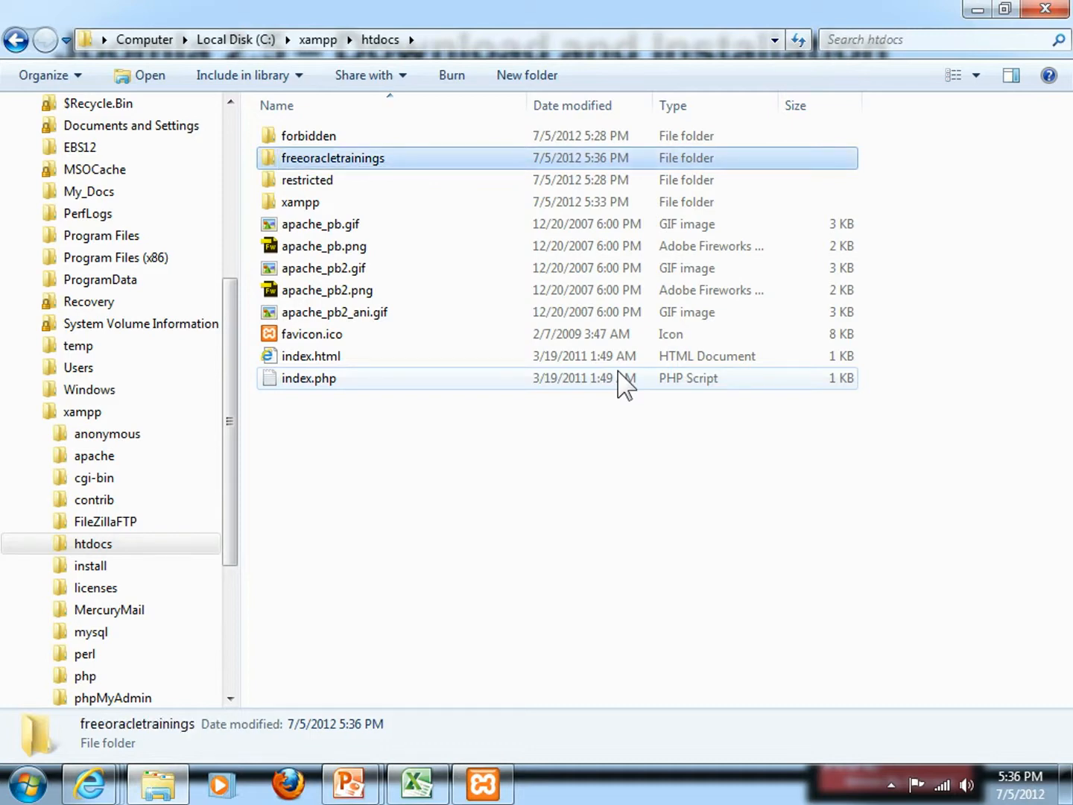
{"action": "left_click", "coordinate": [504, 519]}
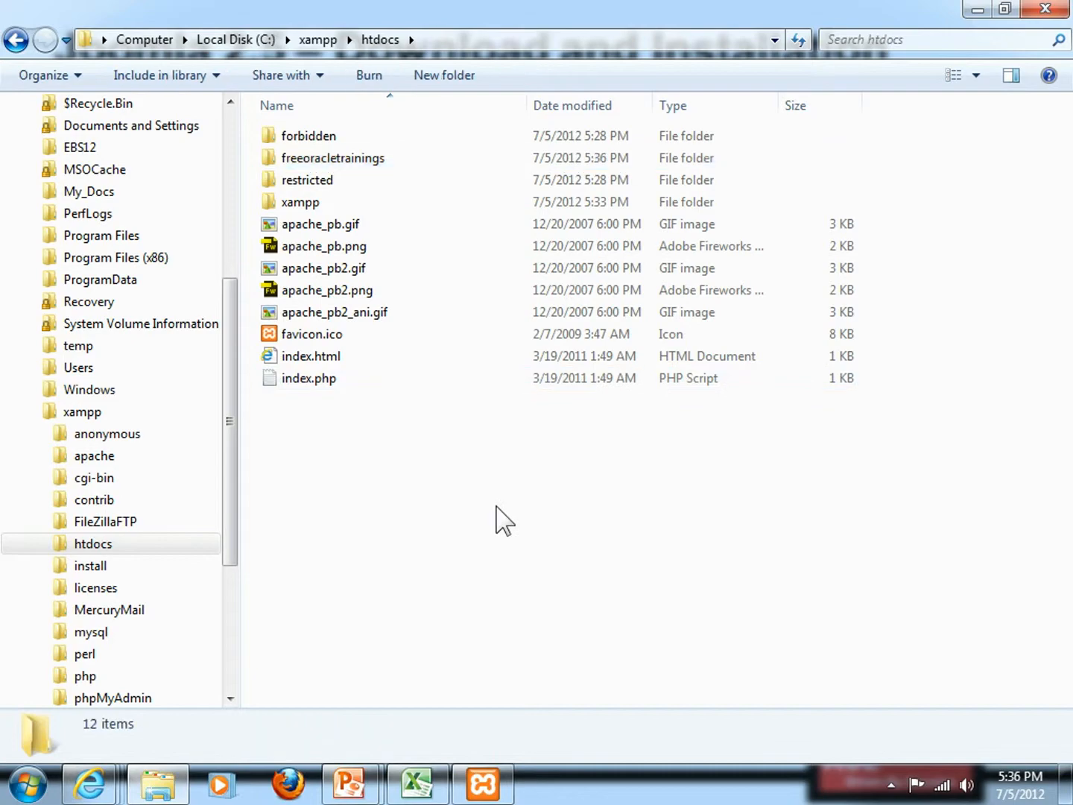
- Switch to the PowerPoint slide show and read the Joomla 2.5 download and installation instructions
{"action": "key", "text": "alt+Tab"}
{"action": "key", "text": "alt+Tab"}
{"action": "key", "text": "alt+Tab"}
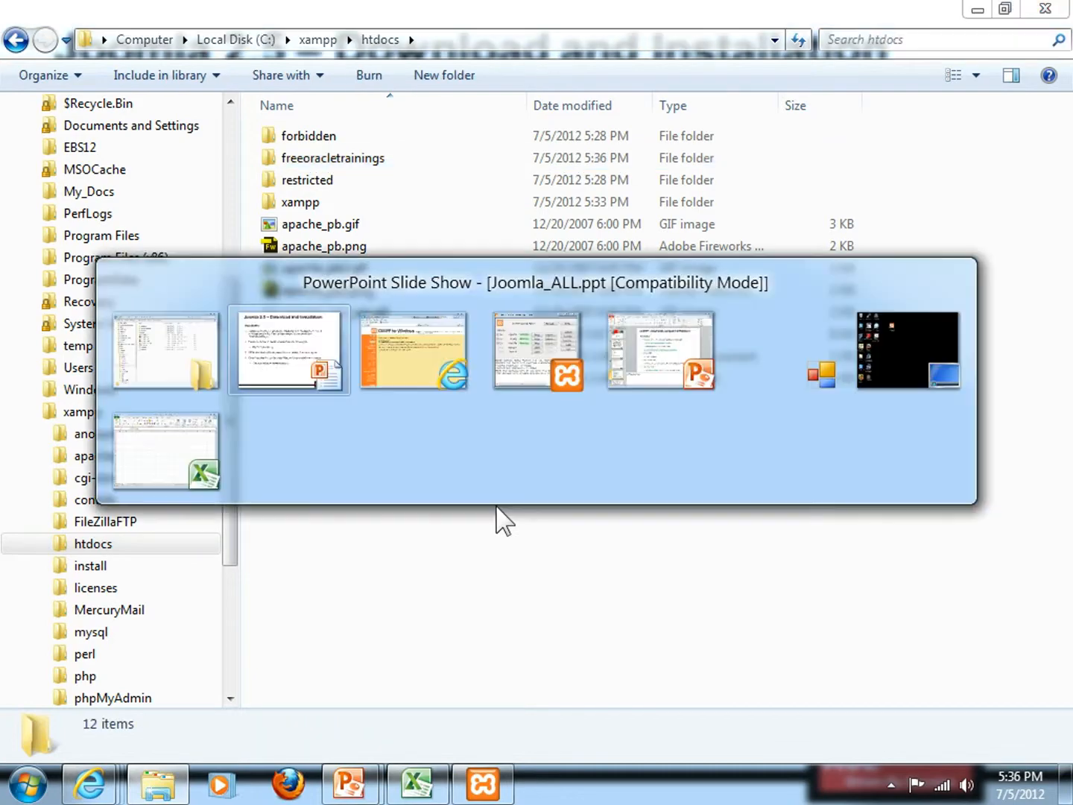
{"action": "key", "text": "alt+Tab"}
{"action": "key", "text": "alt+Tab"}
{"action": "key", "text": "alt+Tab"}
{"action": "key", "text": "alt+Tab"}
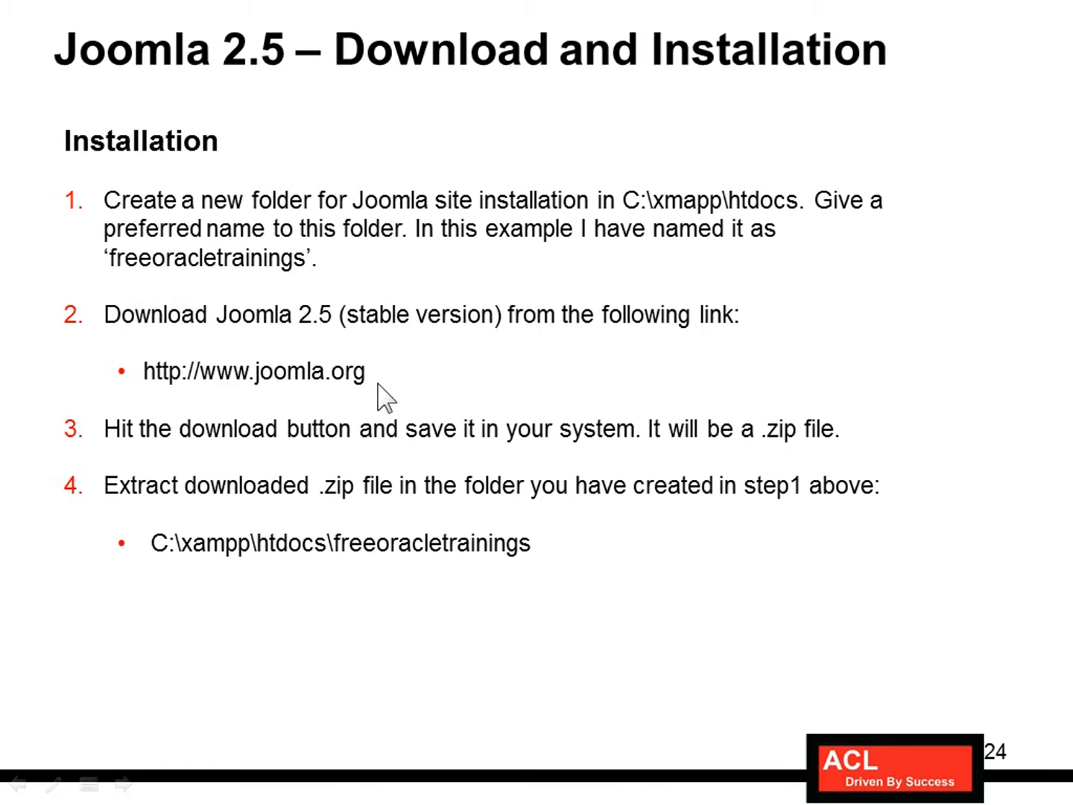
- Switch to Internet Explorer and open joomla.org in a new tab
{"action": "key", "text": "alt+Tab"}
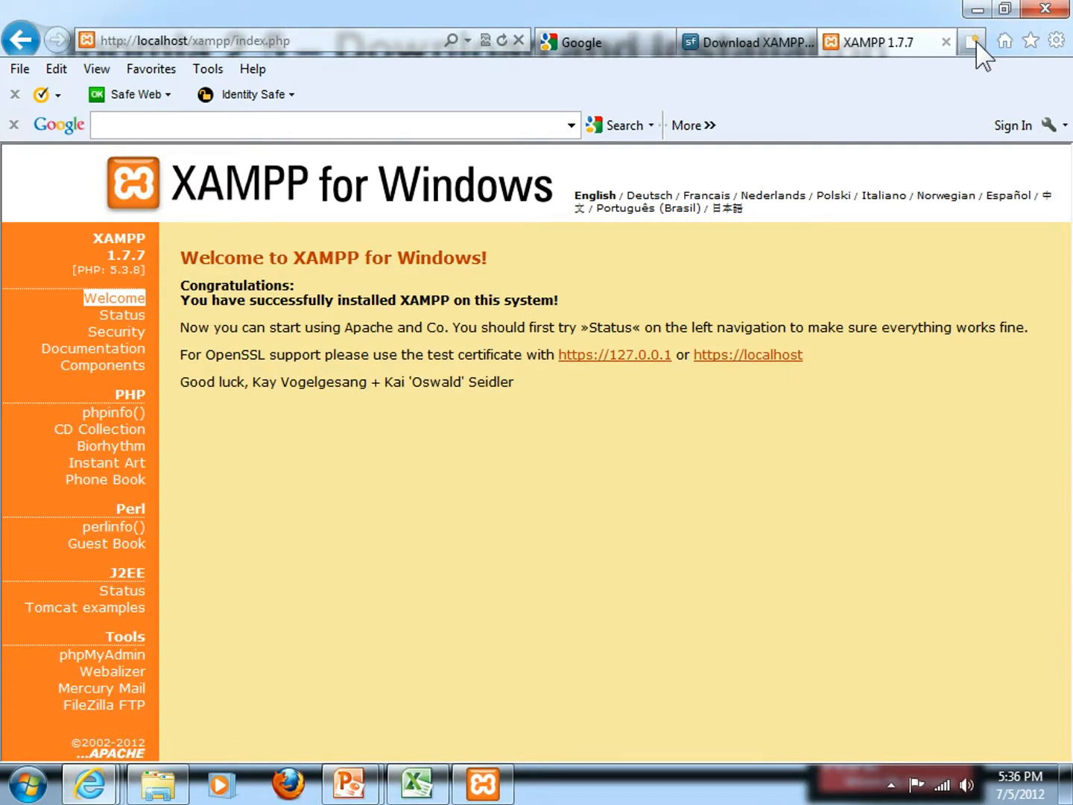
{"action": "left_click", "coordinate": [972, 43]}
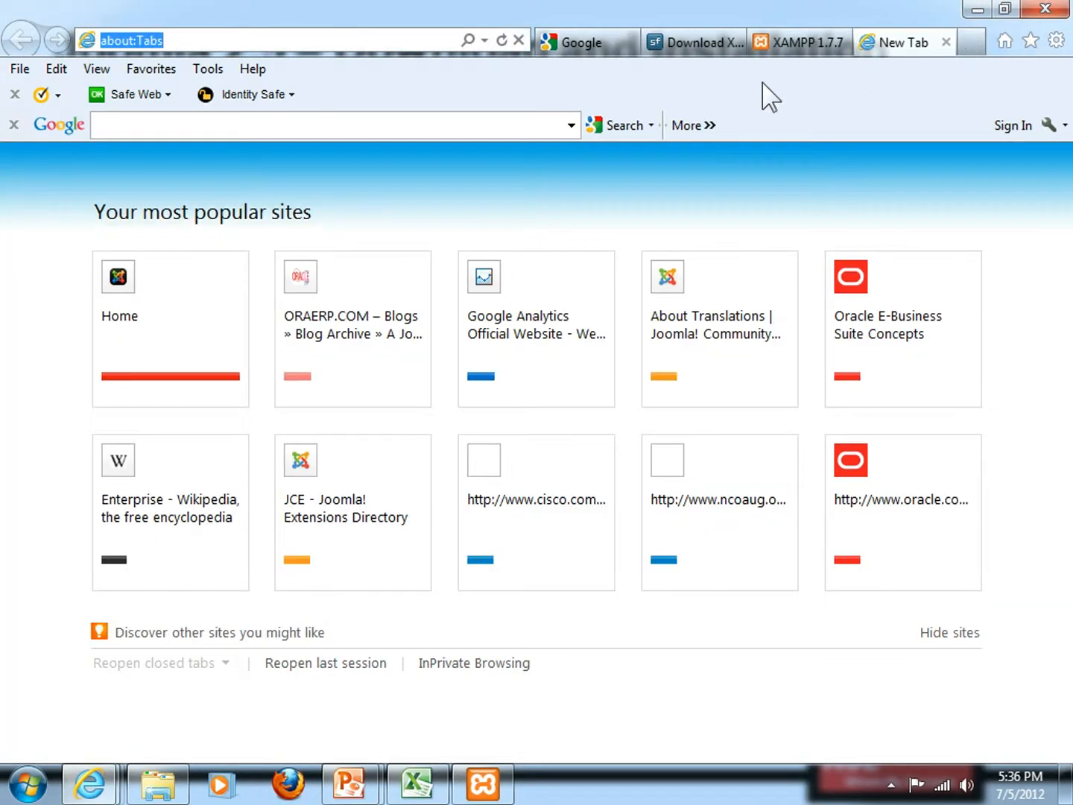
{"action": "type", "text": "j"}
{"action": "key", "text": "BackSpace"}
{"action": "key", "text": "BackSpace"}
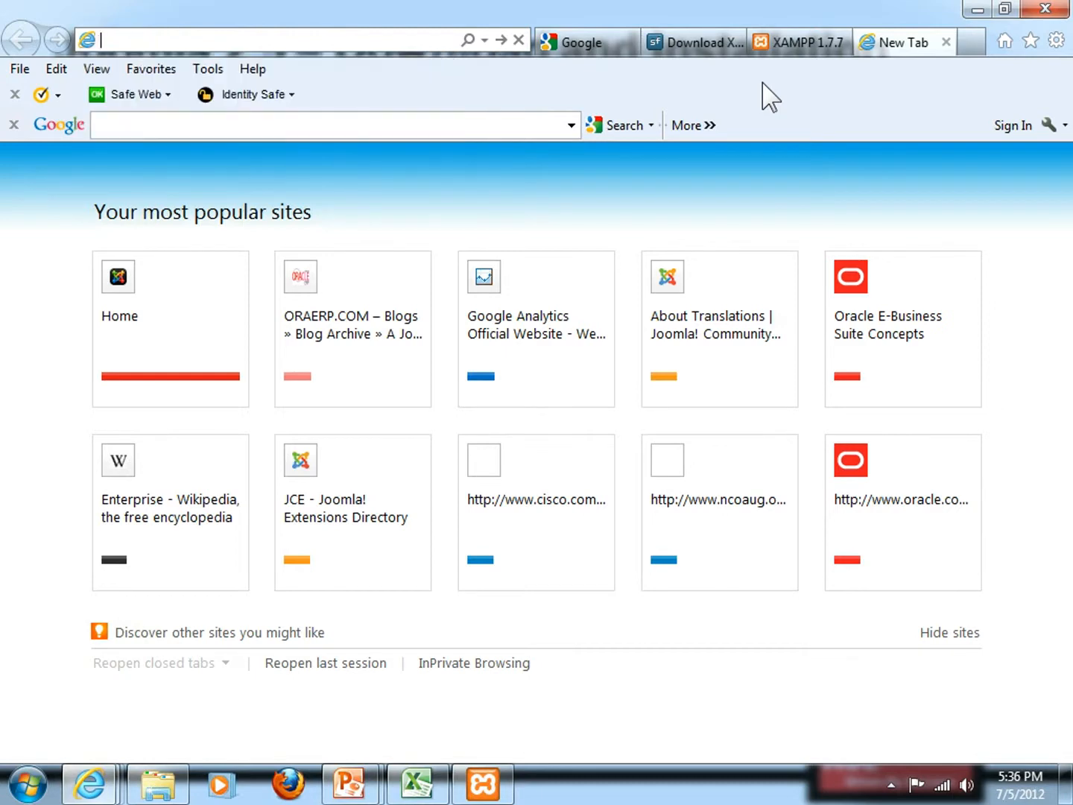
{"action": "type", "text": "joomla.org/"}
{"action": "key", "text": "Down"}
{"action": "key", "text": "Return"}
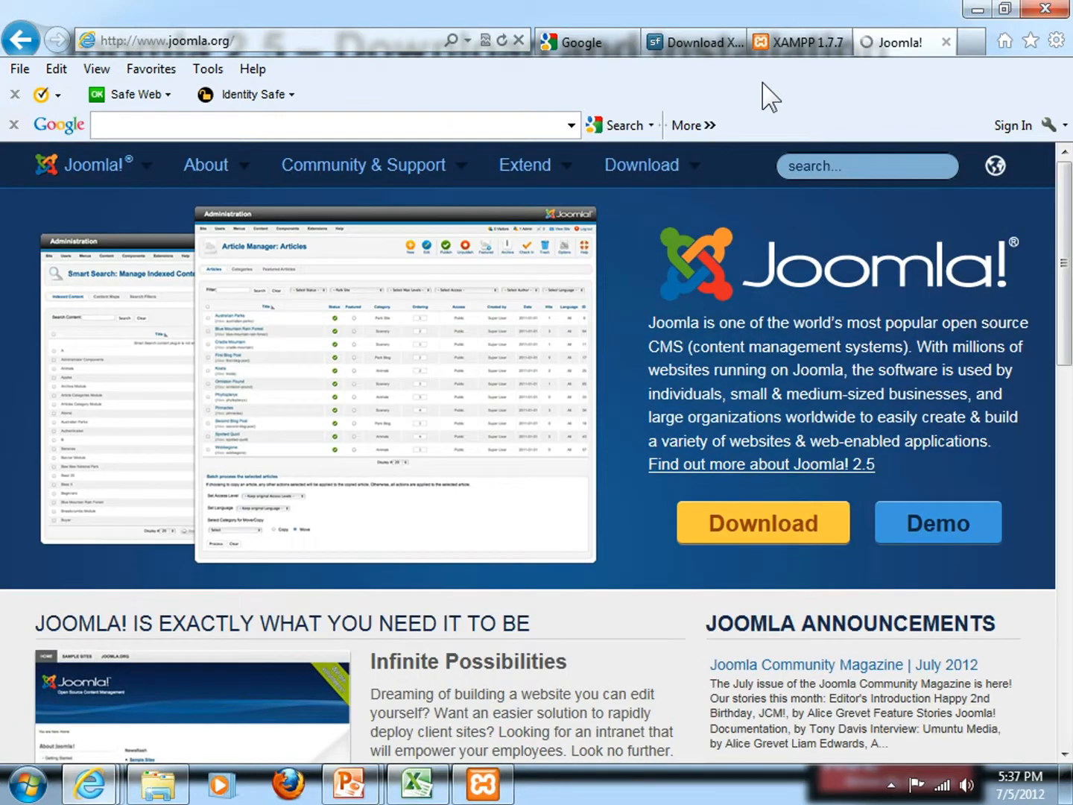
- Go to the Joomla download page and open the list of other Joomla 2.5.x packages
{"action": "left_click", "coordinate": [732, 523]}
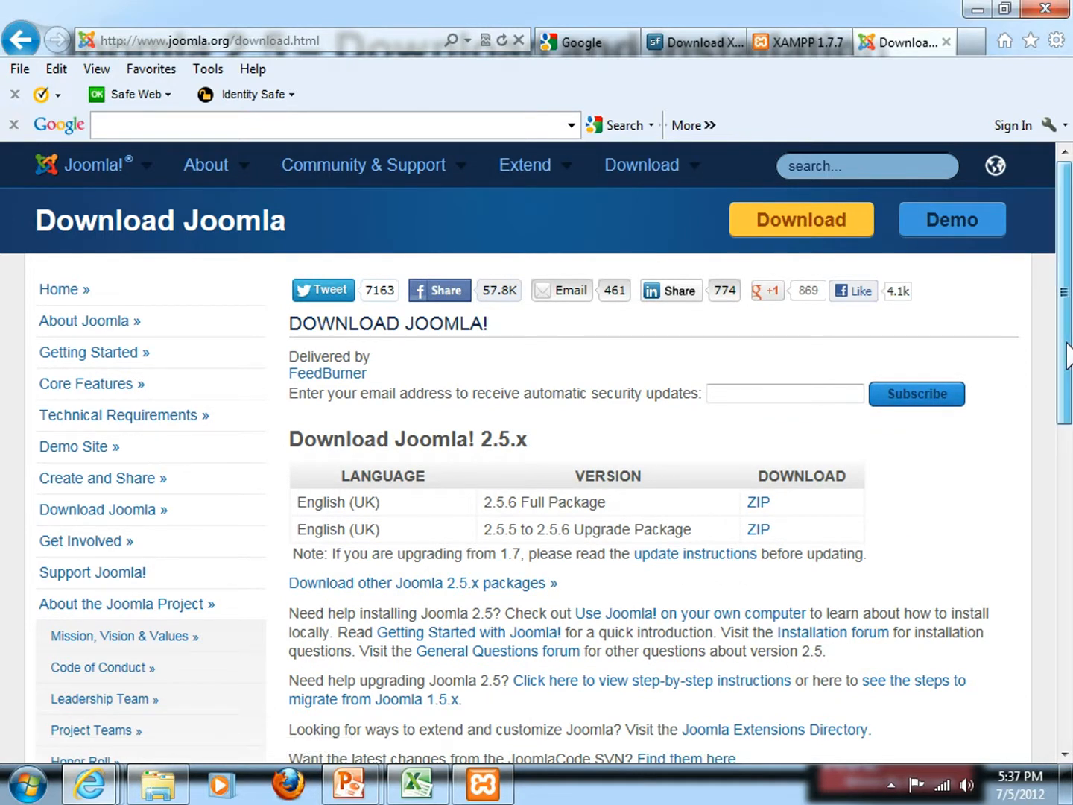
{"action": "scroll", "coordinate": [1066, 384], "scroll_direction": "down", "scroll_amount": 2}
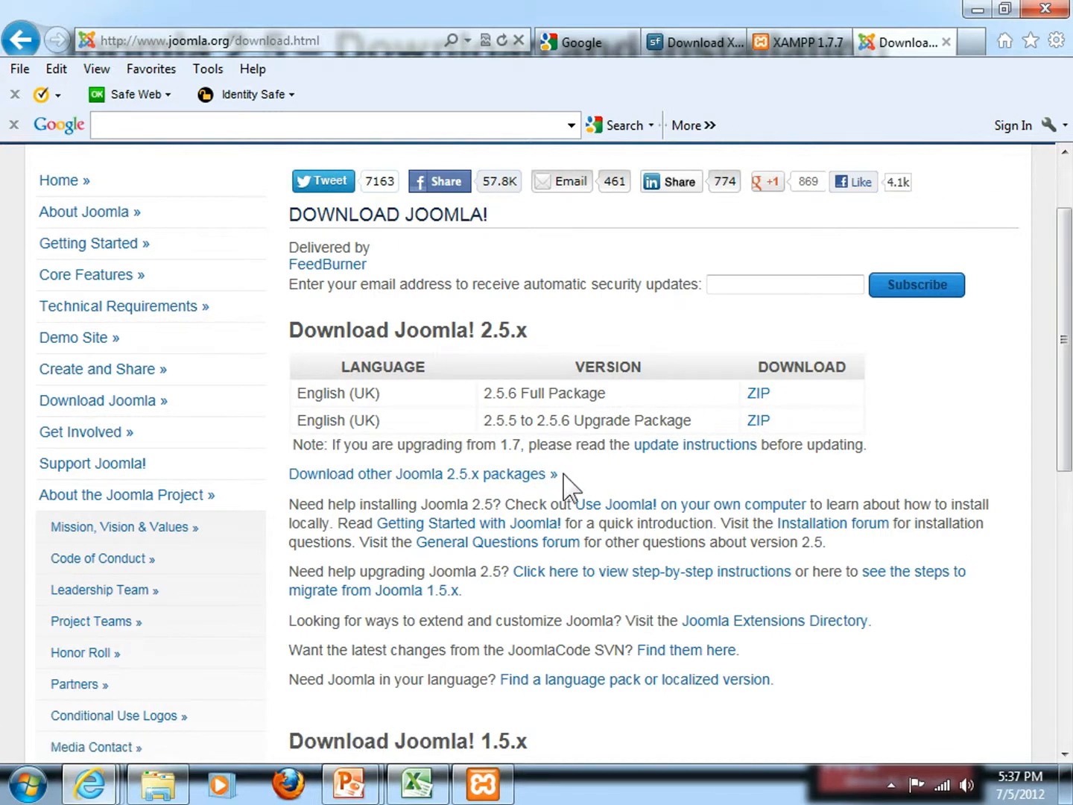
{"action": "left_click", "coordinate": [422, 486]}
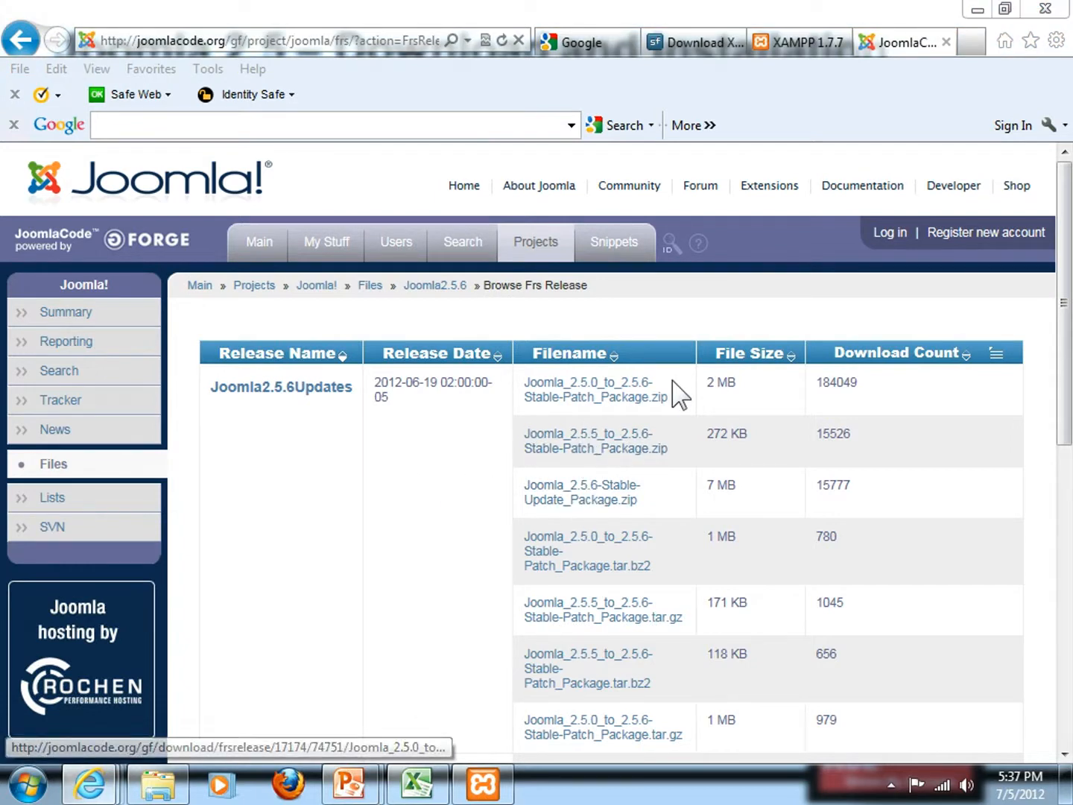
- Download and save Joomla_2.5.6-Stable-Full_Package.zip from the Joomla2.5.6 release
{"action": "left_click", "coordinate": [1065, 305]}
{"action": "left_click_drag", "start_coordinate": [1065, 305], "coordinate": [1065, 352]}
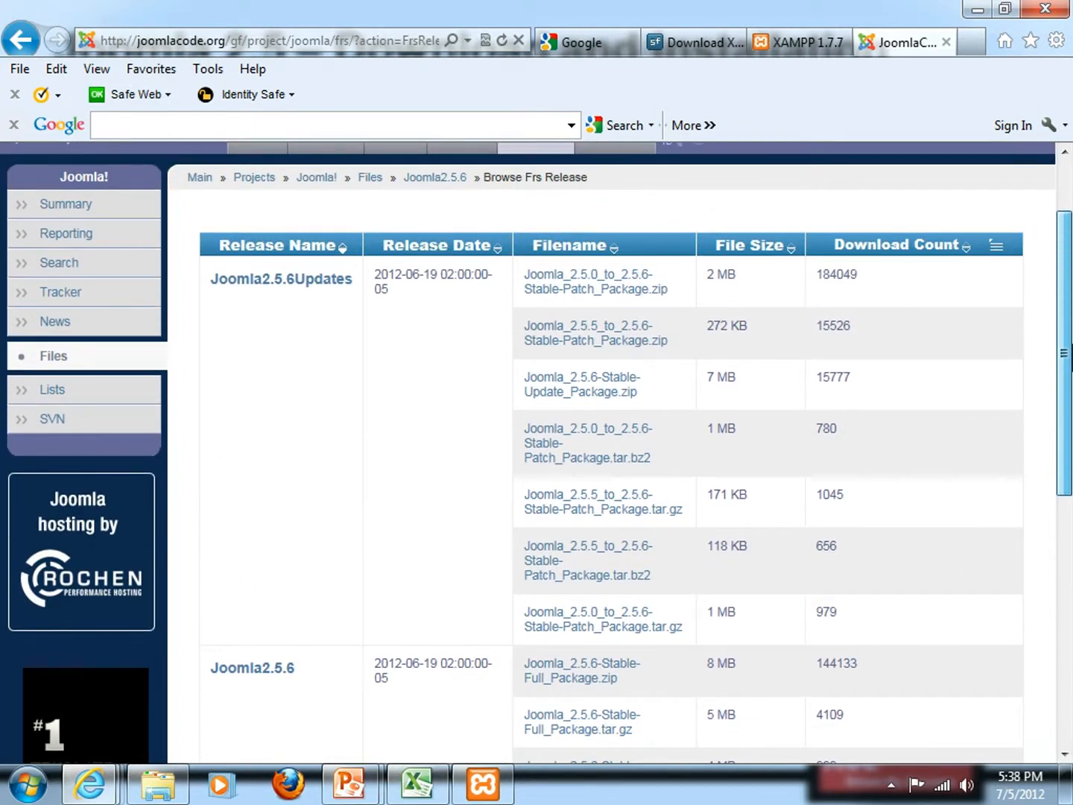
{"action": "left_click_drag", "start_coordinate": [1065, 353], "coordinate": [1065, 424]}
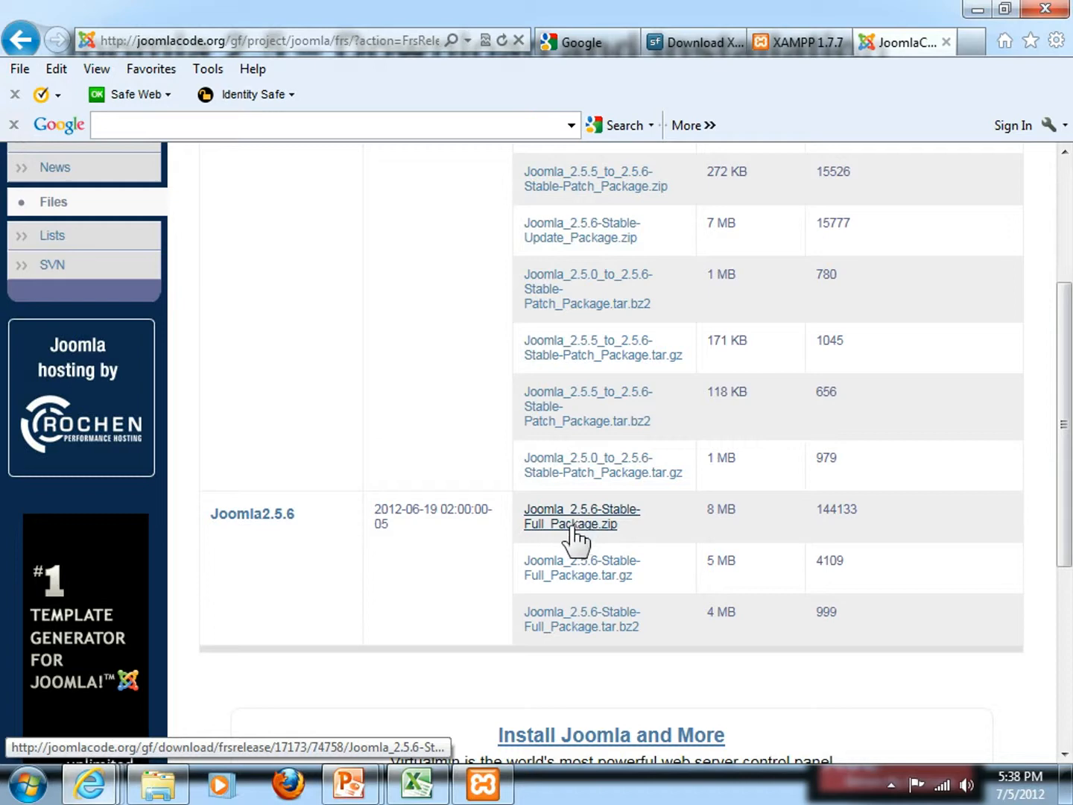
{"action": "scroll", "coordinate": [1069, 503], "scroll_direction": "down", "scroll_amount": 1}
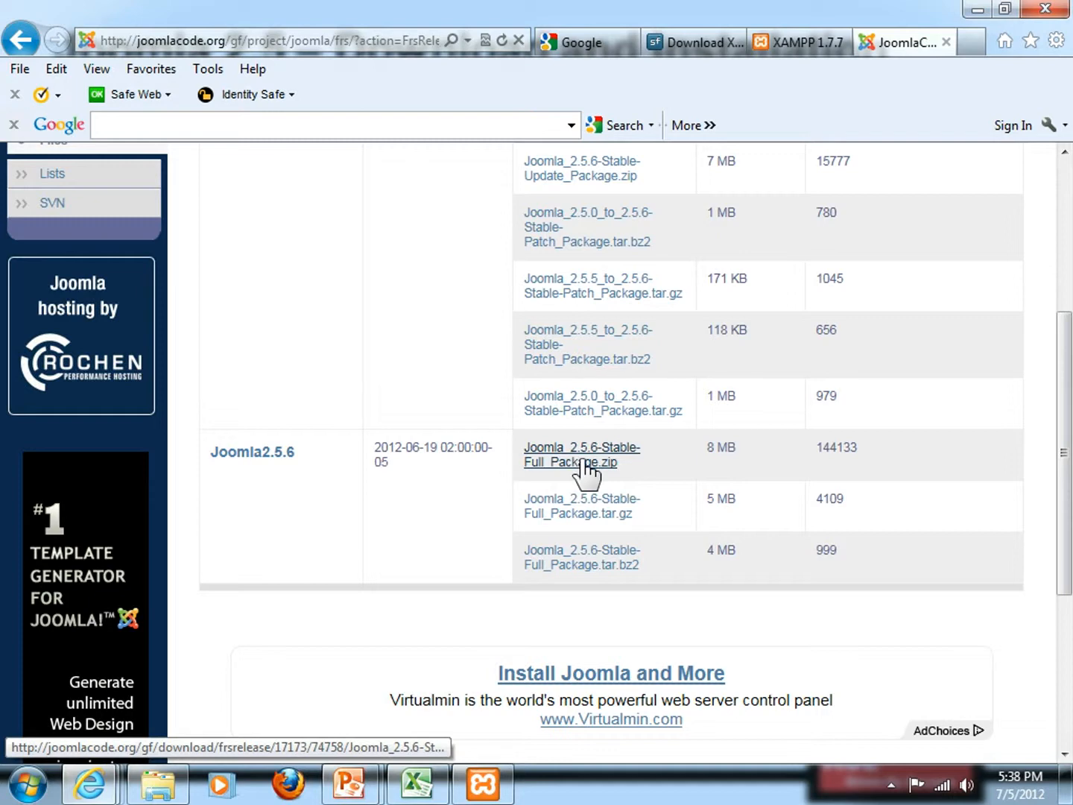
{"action": "left_click", "coordinate": [586, 462]}
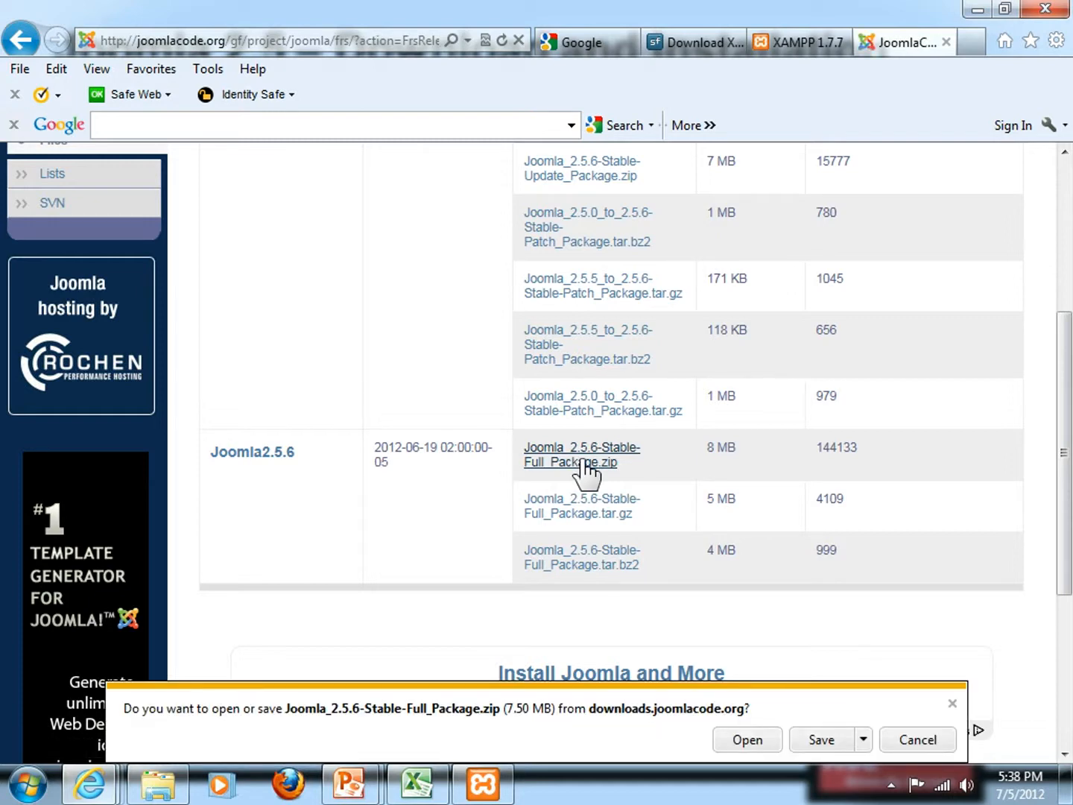
{"action": "left_click", "coordinate": [819, 740]}
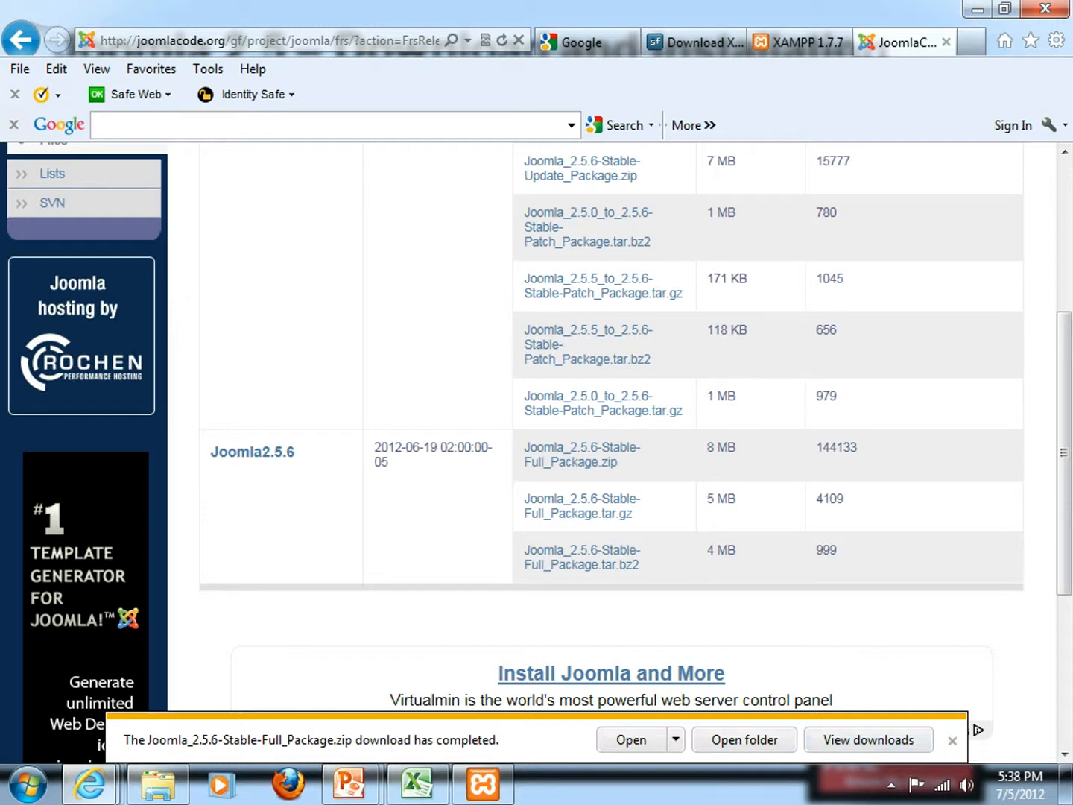
- Switch to Windows Explorer and select Joomla_2.5.6-Stable-Full_Package.zip in the Downloads folder
{"action": "mouse_move", "coordinate": [158, 782]}
{"action": "left_click", "coordinate": [145, 716]}
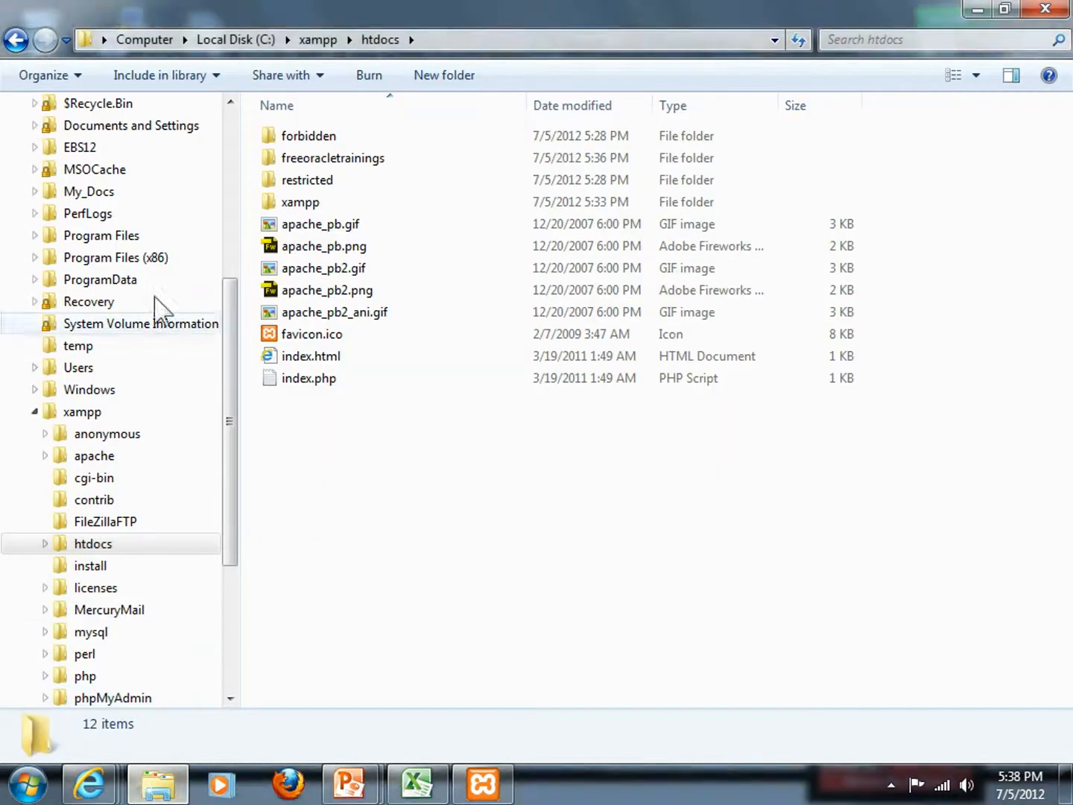
{"action": "left_click_drag", "start_coordinate": [237, 389], "coordinate": [227, 250]}
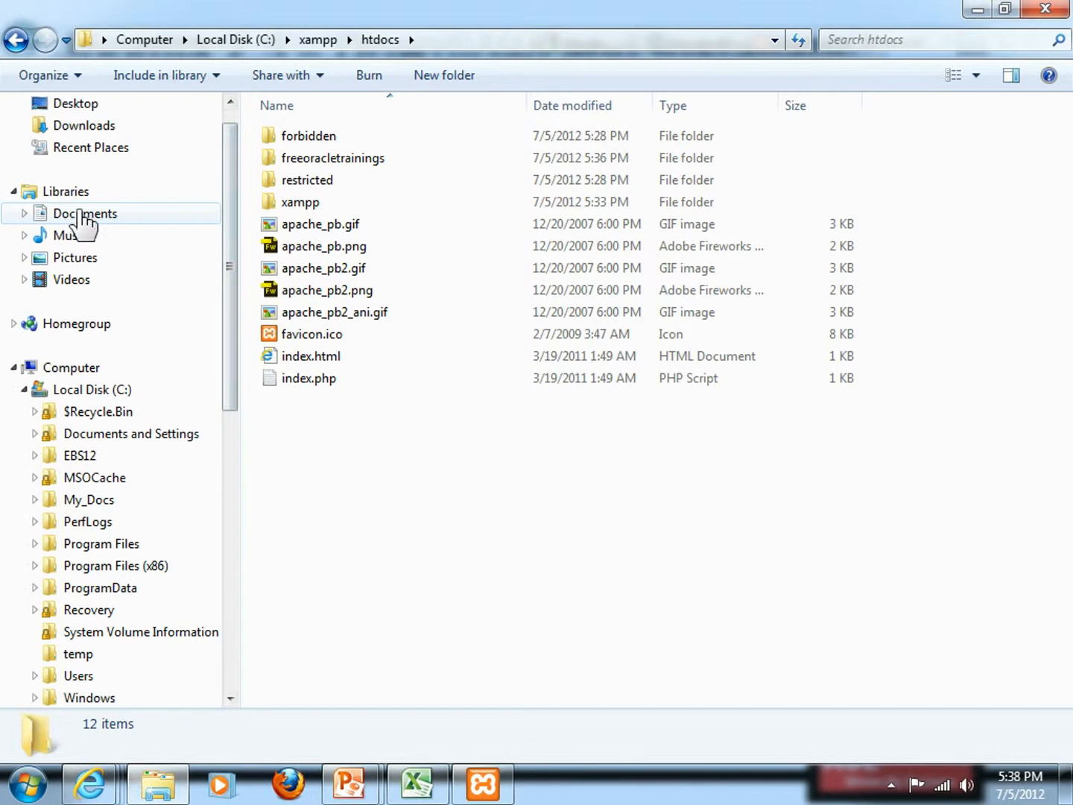
{"action": "left_click", "coordinate": [86, 133]}
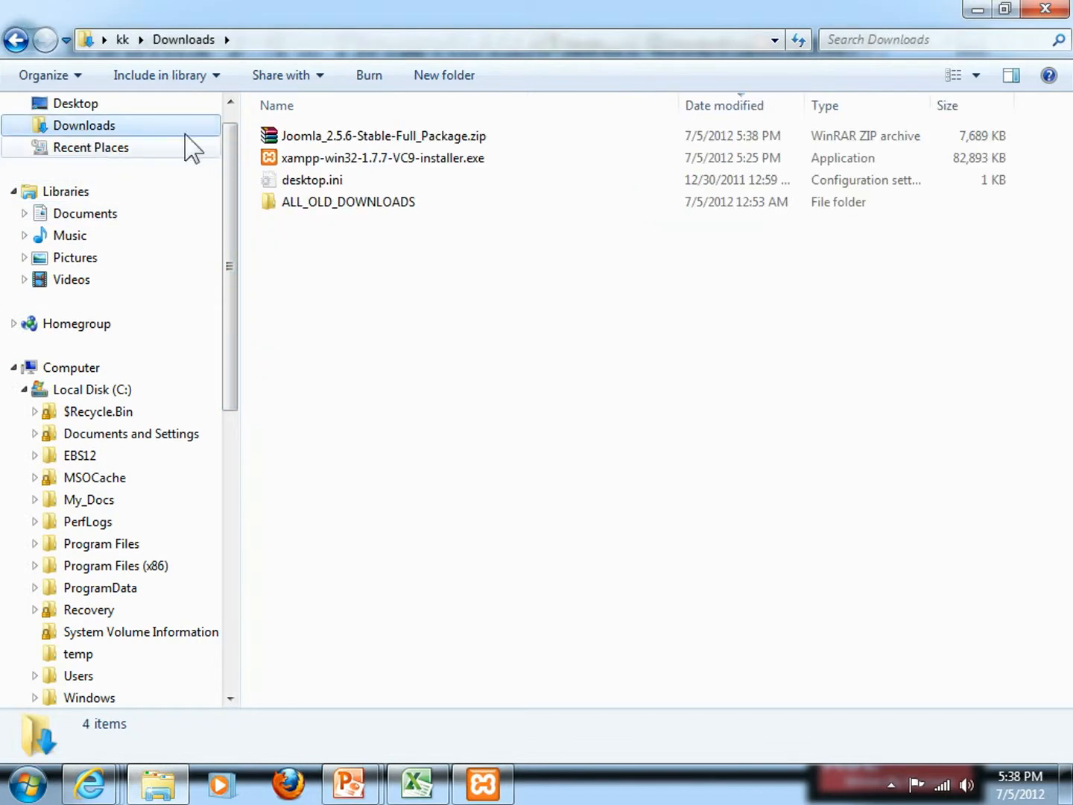
{"action": "left_click", "coordinate": [333, 140]}
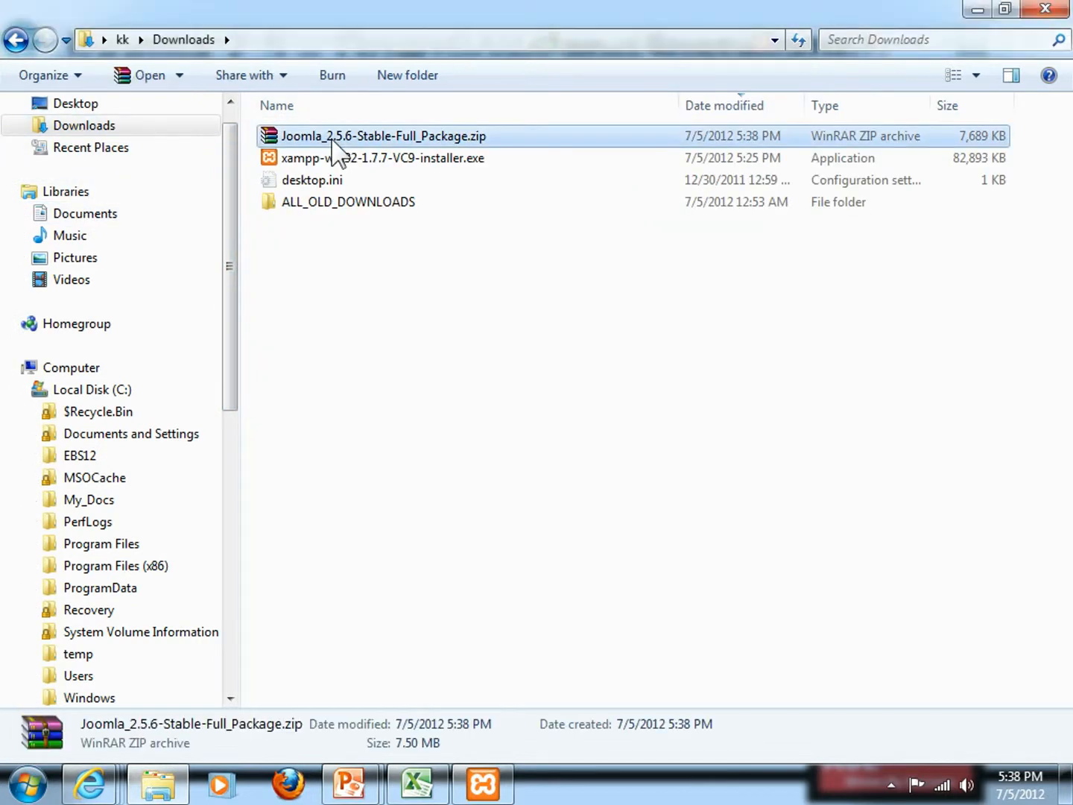
- Switch to the Joomla package archive in WinRAR and close the license purchase notice
{"action": "key", "text": "alt+Tab"}
{"action": "key", "text": "alt+Tab"}
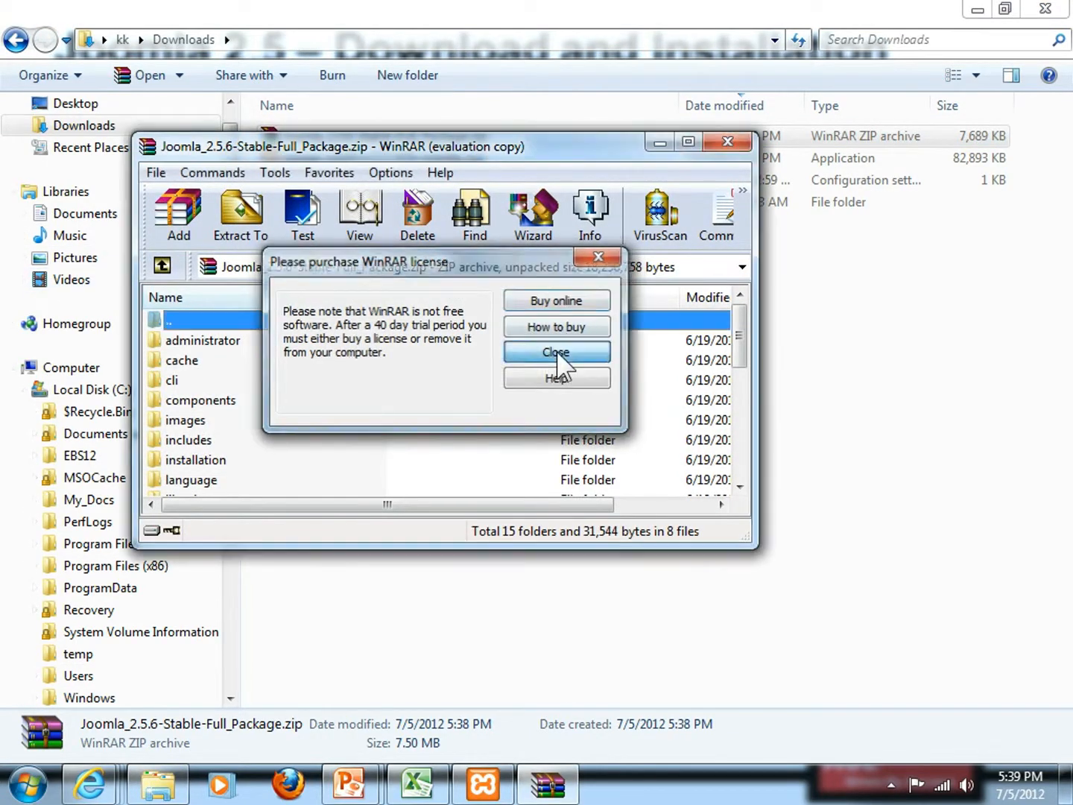
{"action": "left_click", "coordinate": [557, 353]}
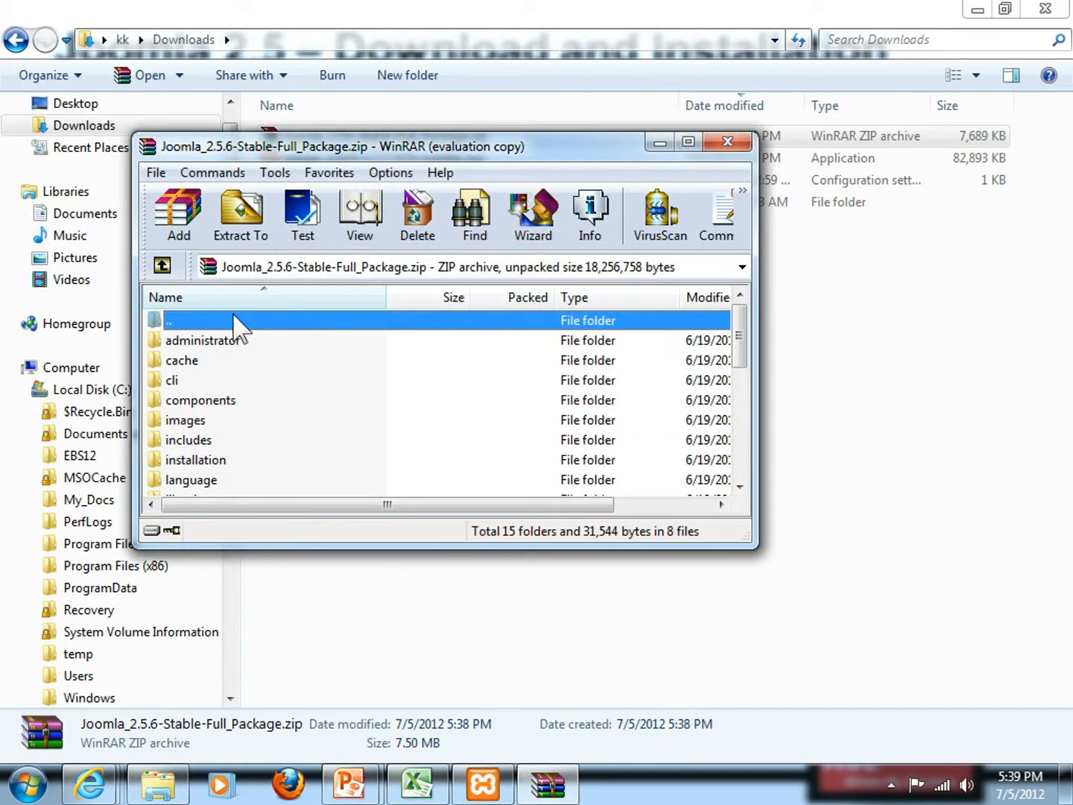
- Extract the Joomla package archive into C:\xampp\htdocs\freeoracletrainings and close the archive
{"action": "left_click", "coordinate": [238, 212]}
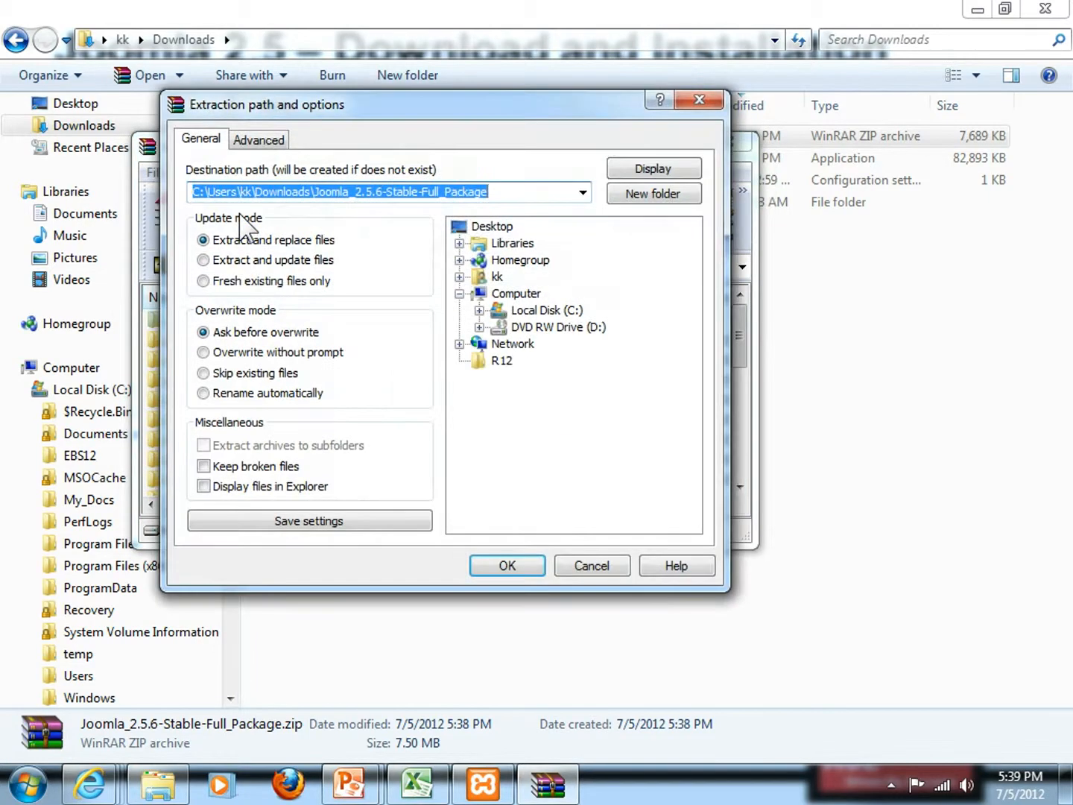
{"action": "left_click", "coordinate": [479, 309]}
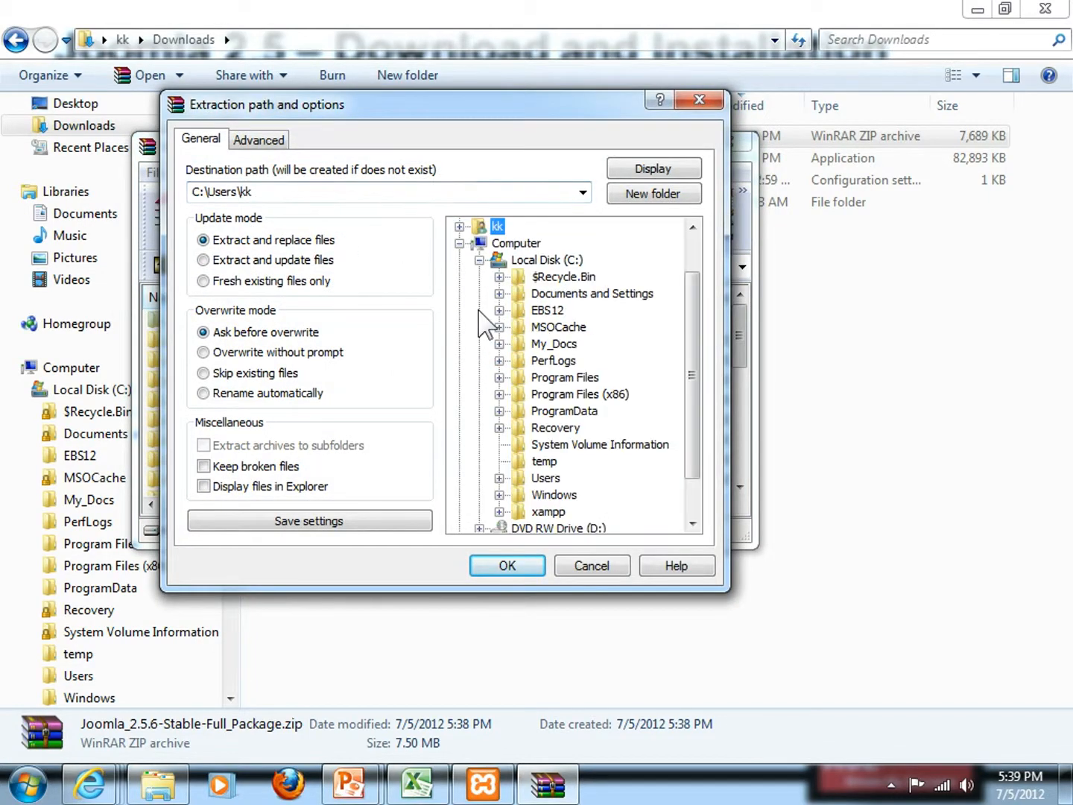
{"action": "left_click_drag", "start_coordinate": [692, 326], "coordinate": [692, 395]}
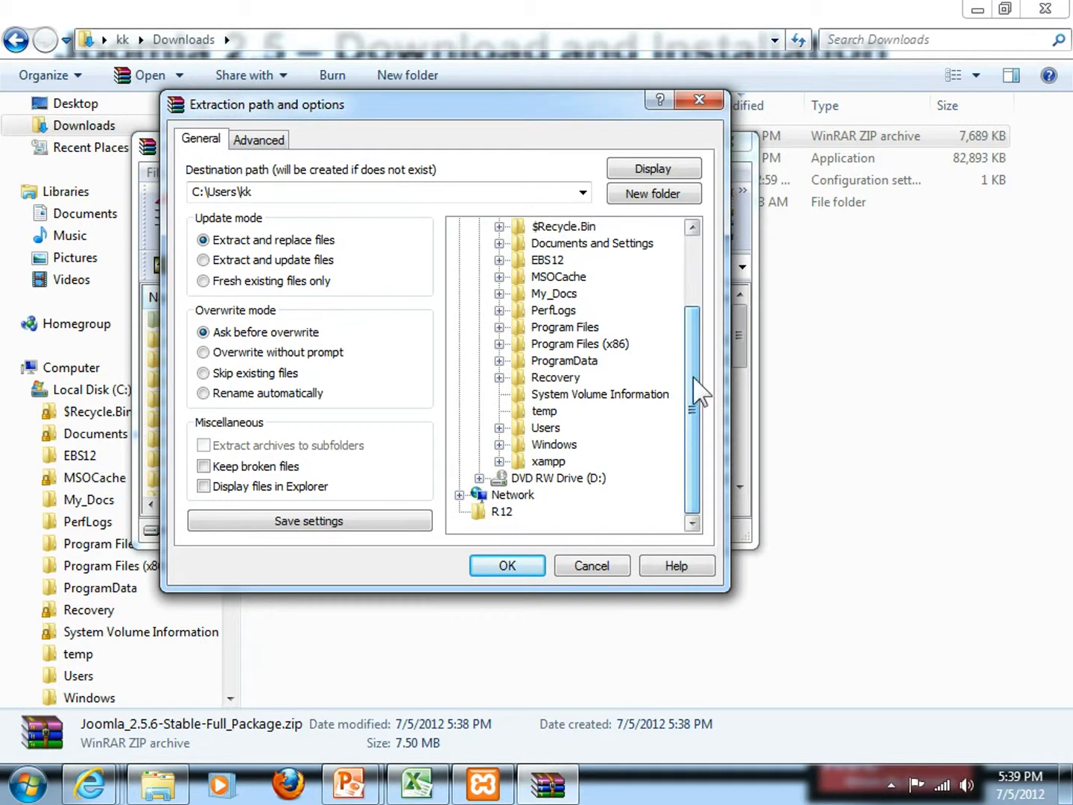
{"action": "left_click", "coordinate": [499, 461]}
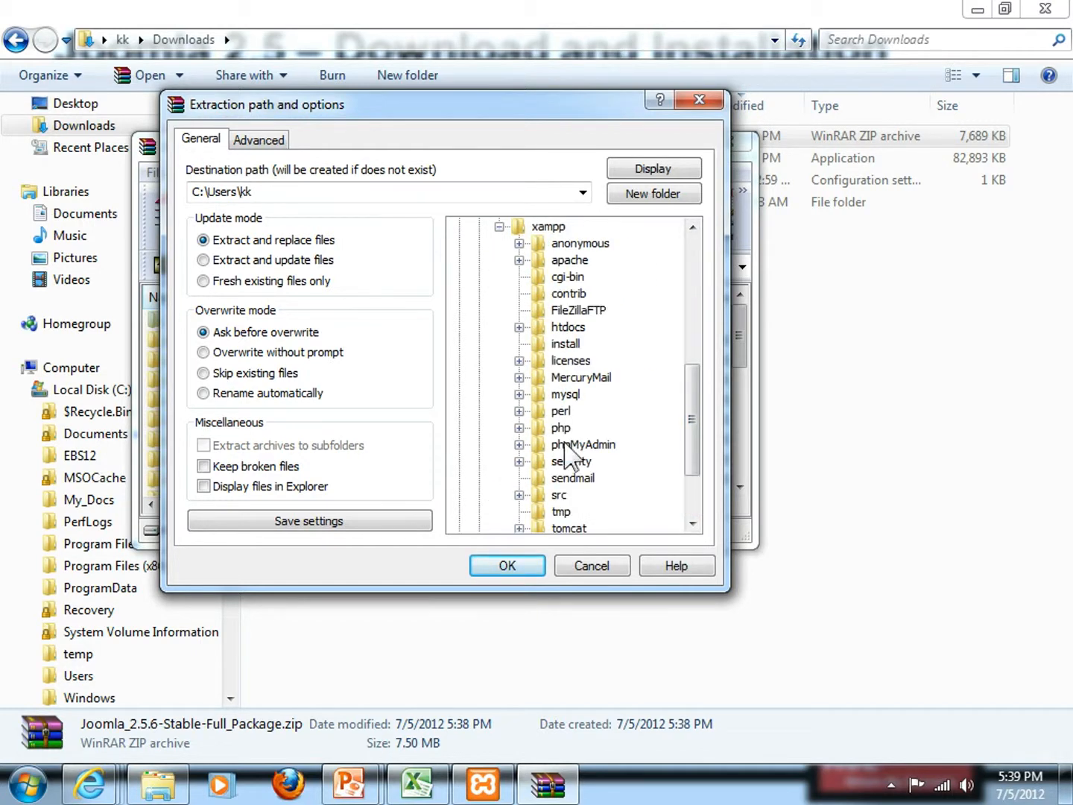
{"action": "mouse_move", "coordinate": [694, 423]}
{"action": "left_mouse_down"}
{"action": "mouse_move", "coordinate": [697, 455]}
{"action": "mouse_move", "coordinate": [697, 402]}
{"action": "left_mouse_up"}
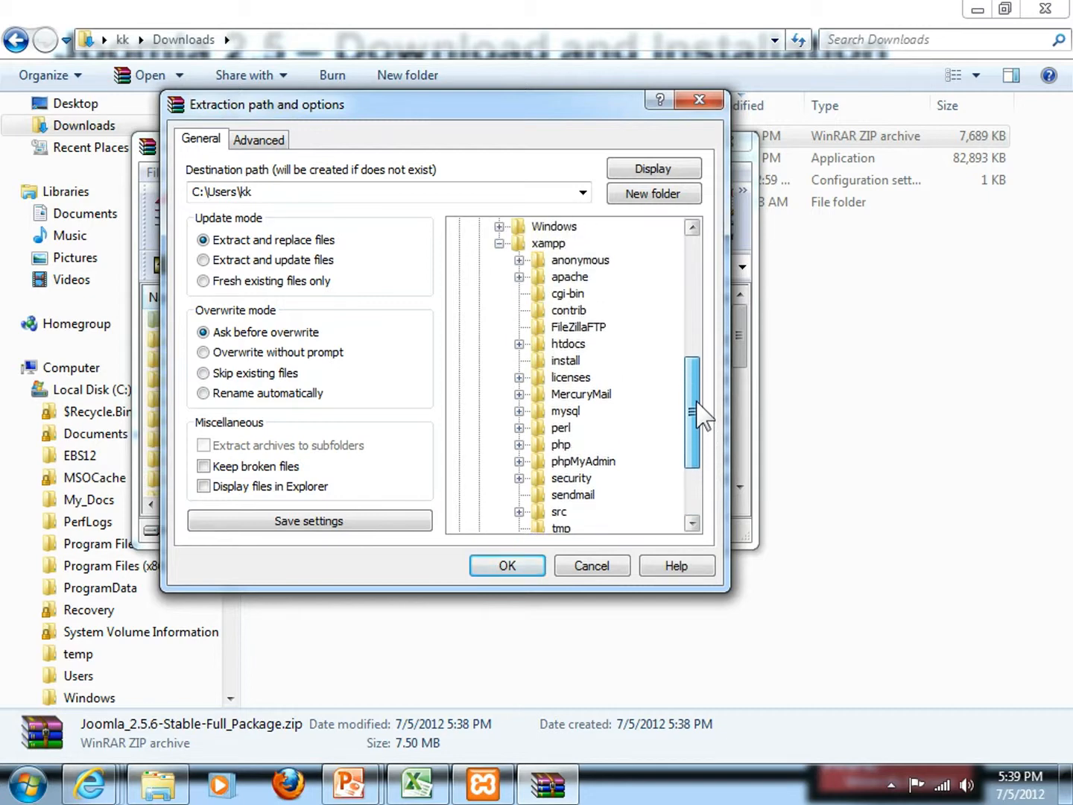
{"action": "left_click", "coordinate": [518, 343]}
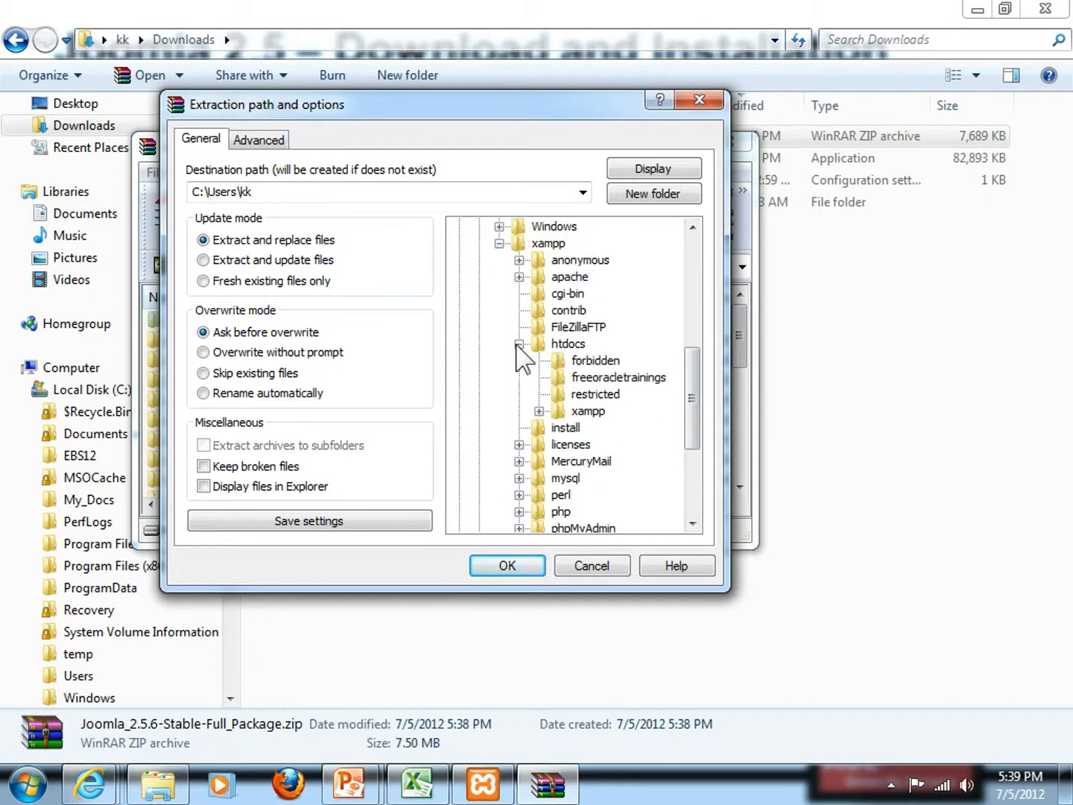
{"action": "left_click", "coordinate": [592, 377]}
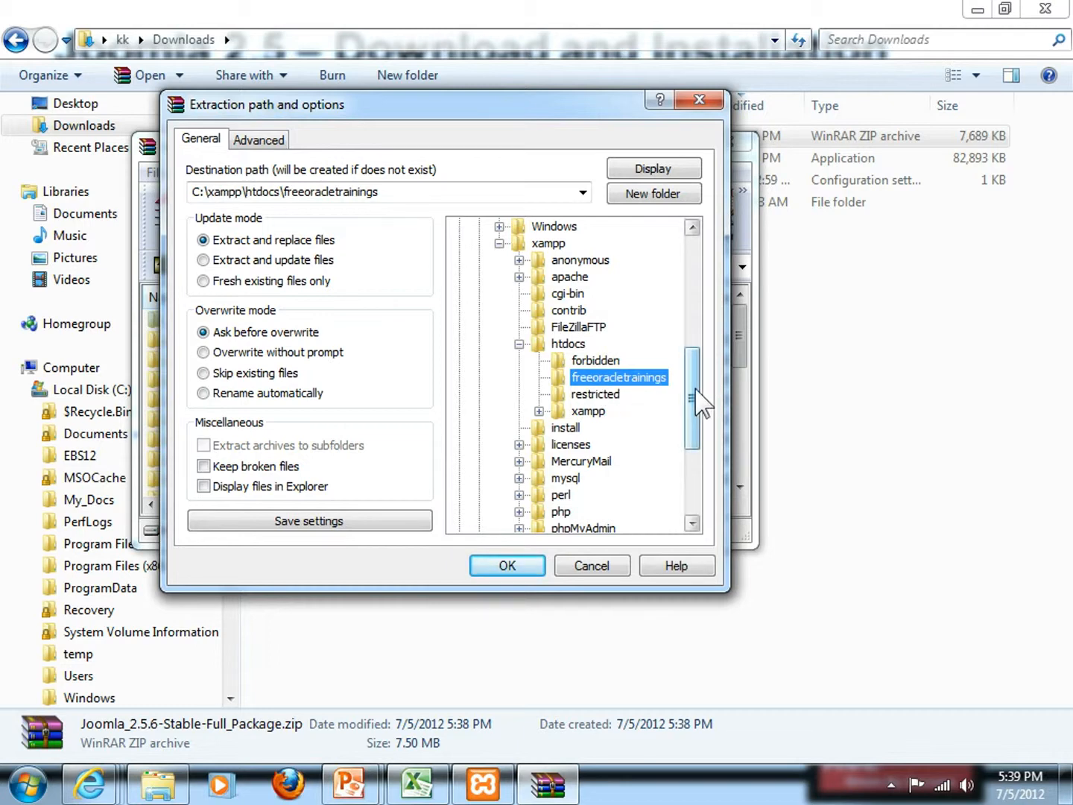
{"action": "left_click", "coordinate": [507, 566]}
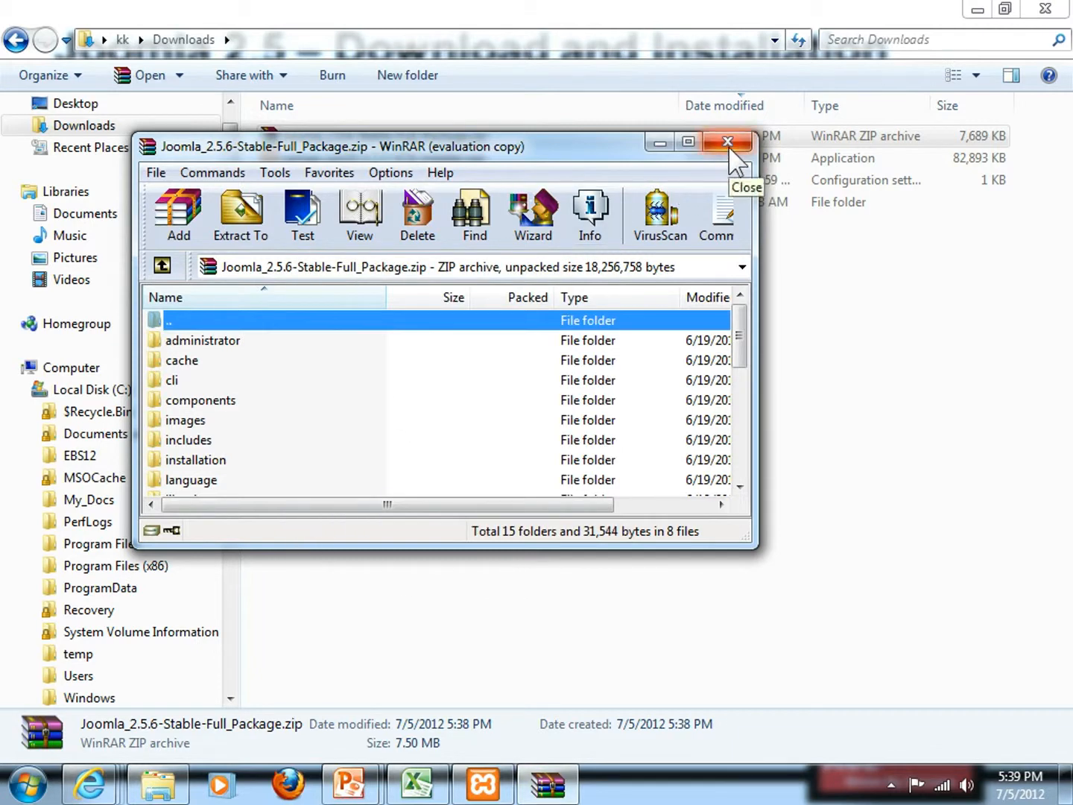
{"action": "left_click", "coordinate": [728, 143]}
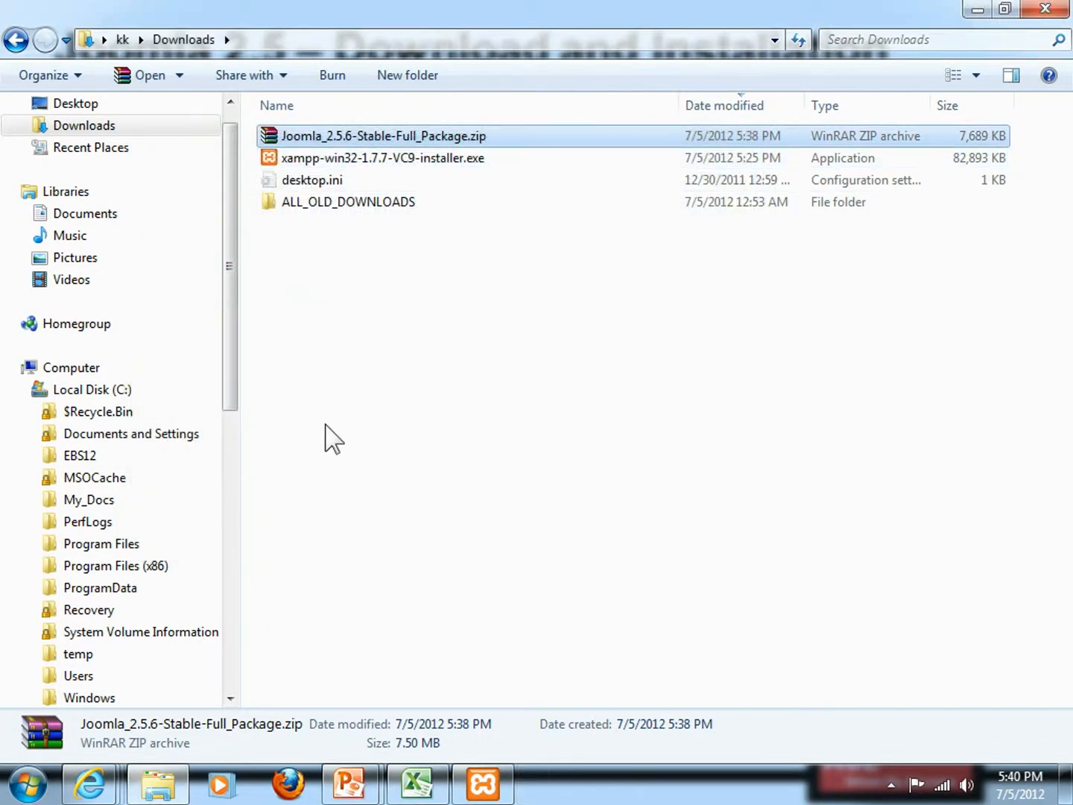
- Open the C:\xampp\htdocs\freeoracletrainings folder to check the extracted Joomla files
{"action": "left_click_drag", "start_coordinate": [231, 333], "coordinate": [235, 555]}
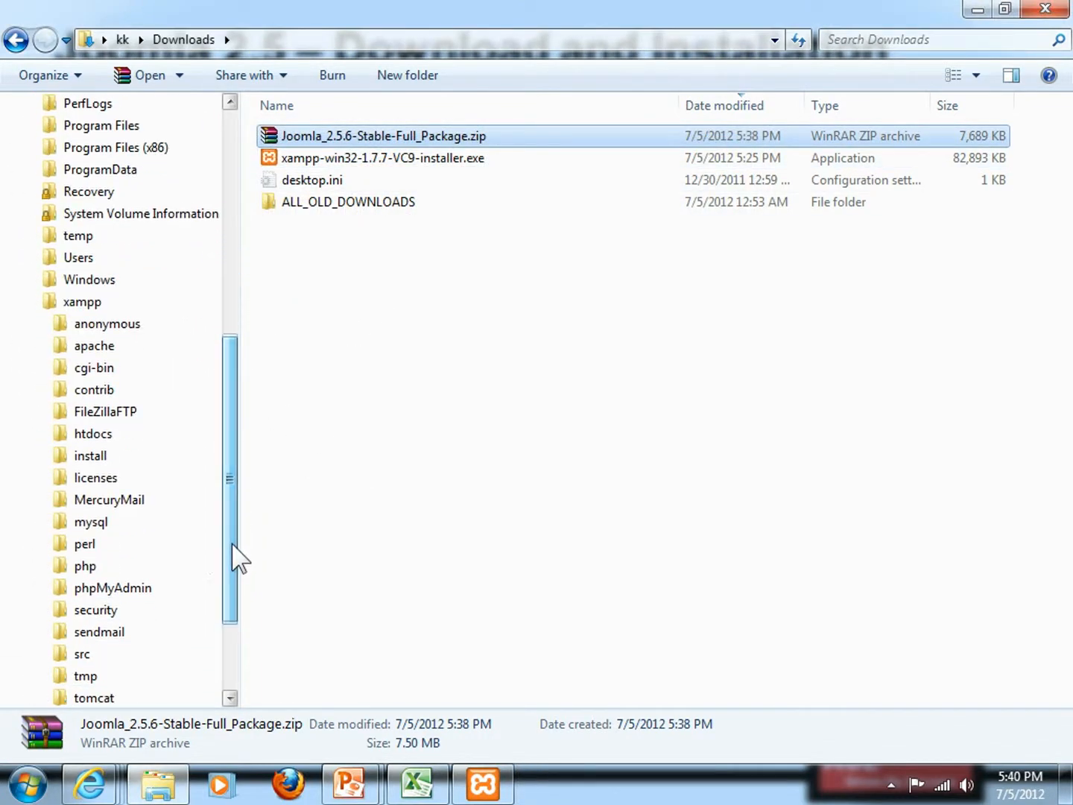
{"action": "left_click", "coordinate": [46, 434]}
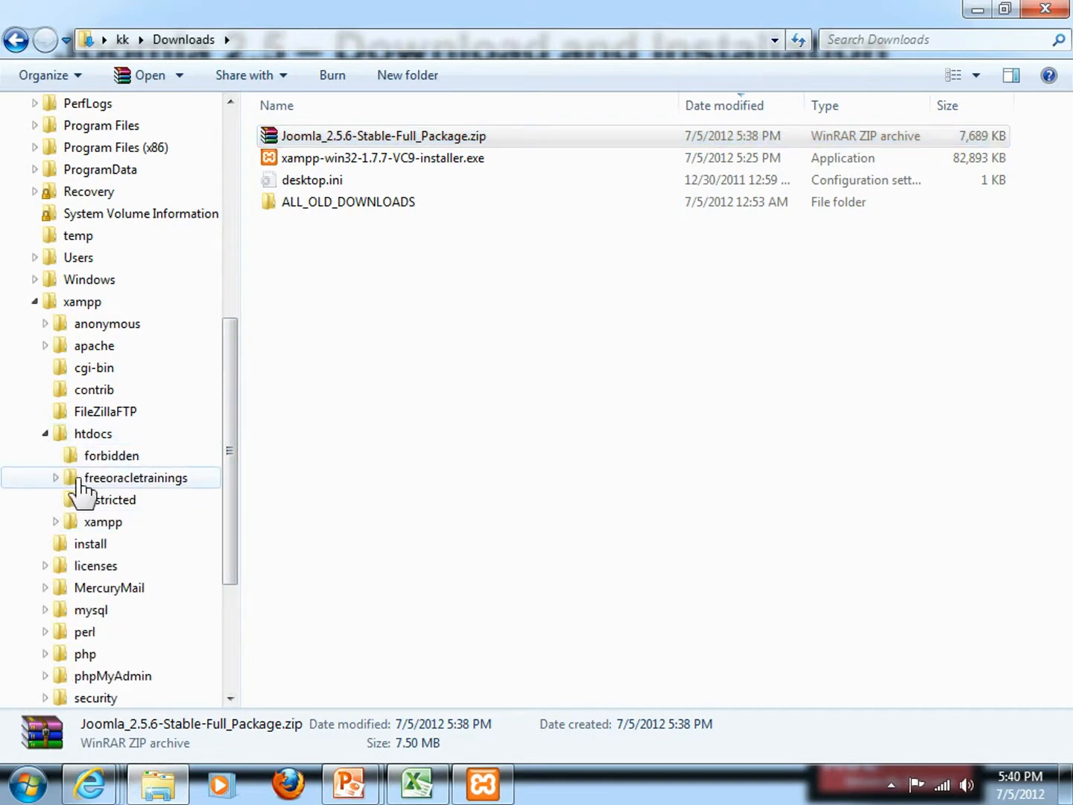
{"action": "left_click", "coordinate": [117, 481]}
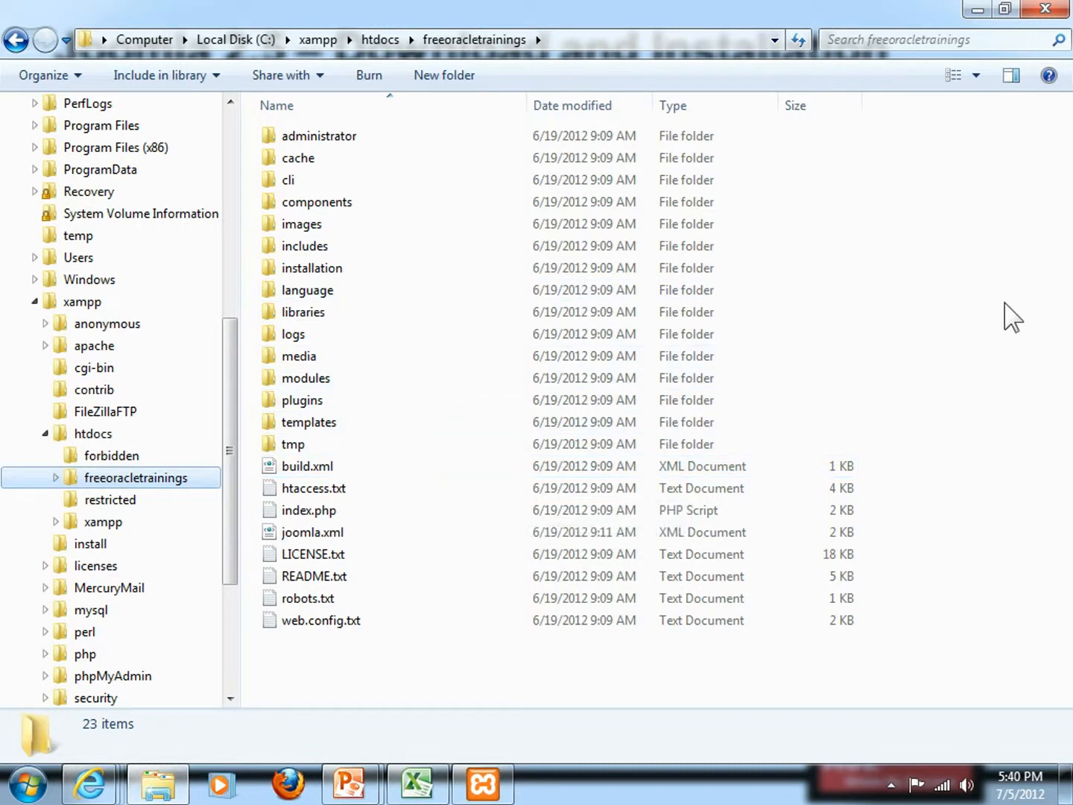
- Switch to the PowerPoint slide show and advance to the Lesson-3 title slide about installing the Joomla database
{"action": "key", "text": "alt+Tab"}
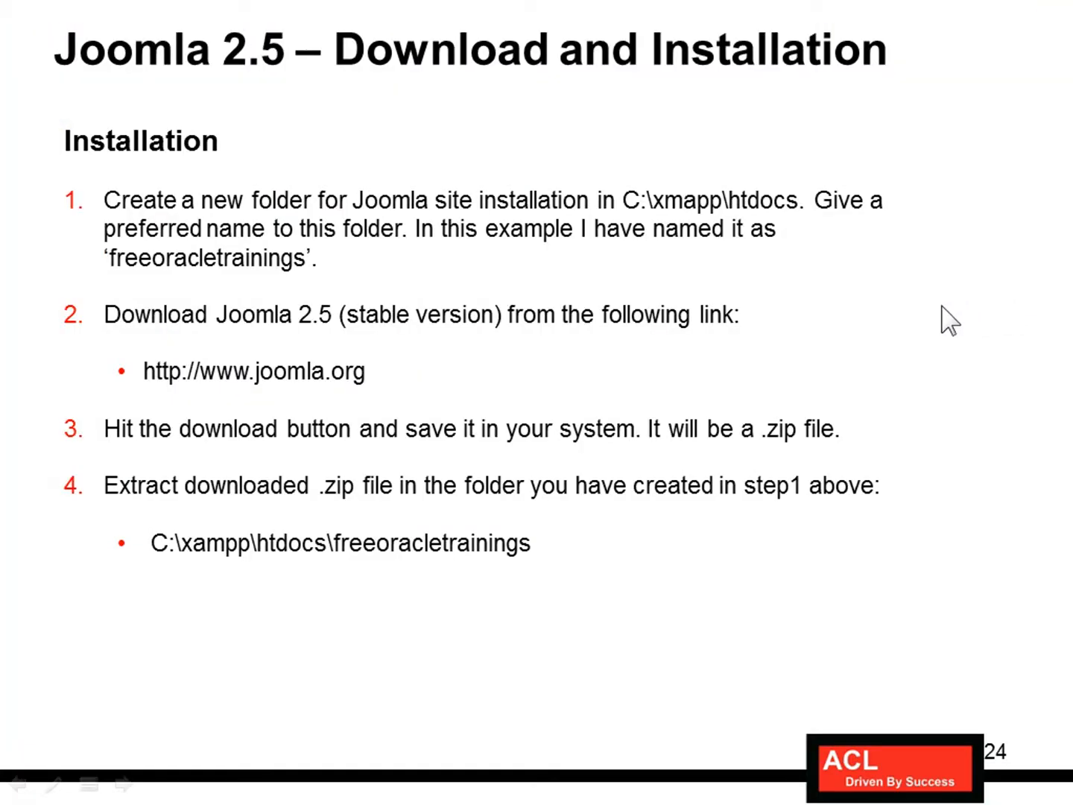
{"action": "left_click", "coordinate": [942, 306]}
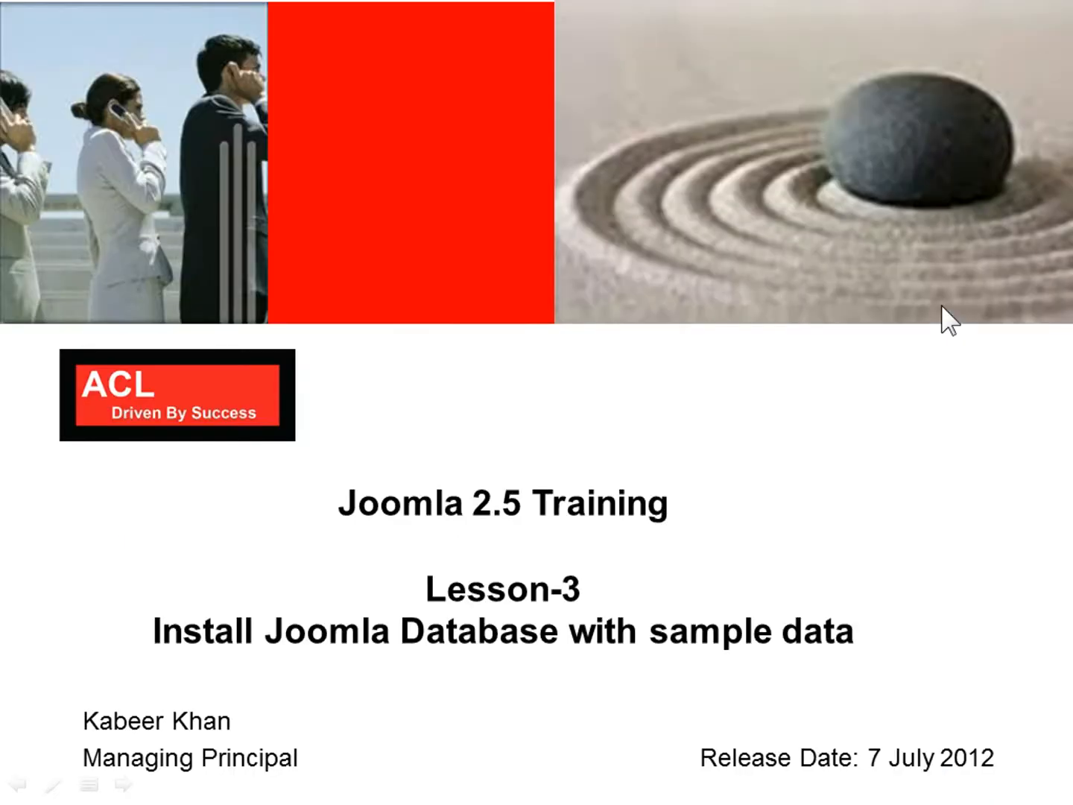